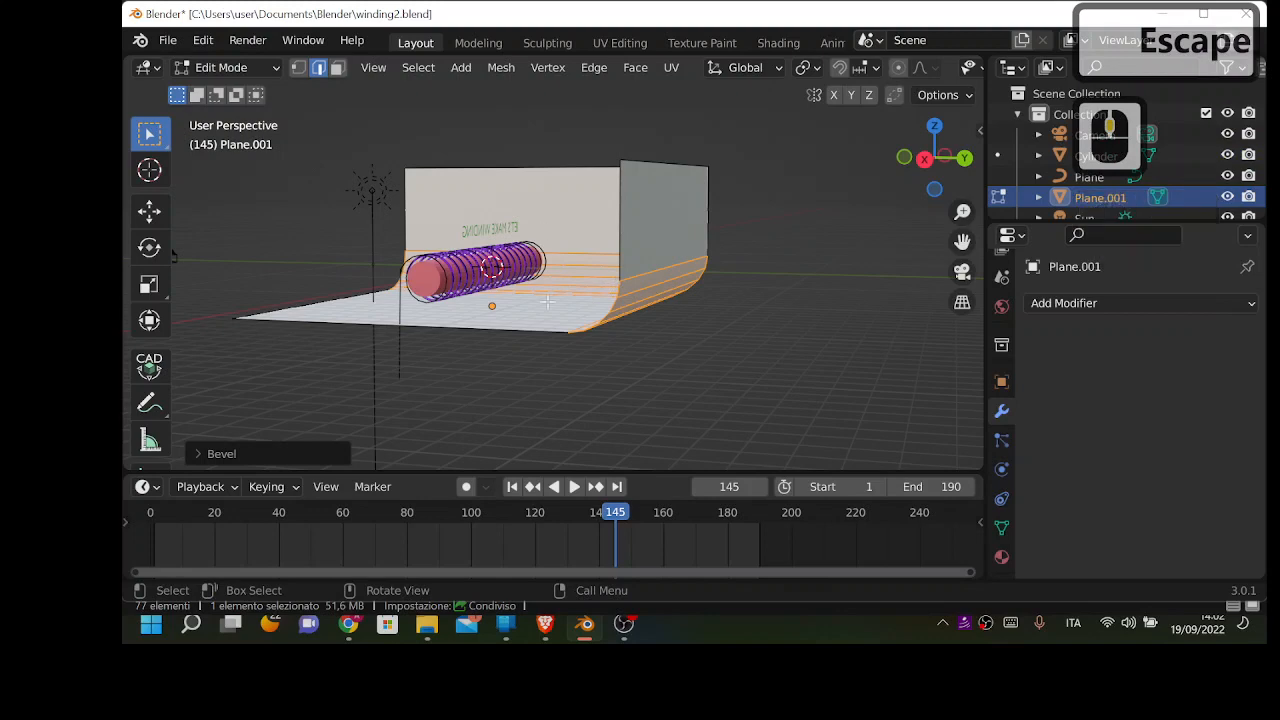
# Step: Undo the bevel and the upward extrusion on Plane.001 to return to the flat plane
pyautogui.rightClick(550, 310)
pyautogui.press('Escape')
pyautogui.click(788, 310)
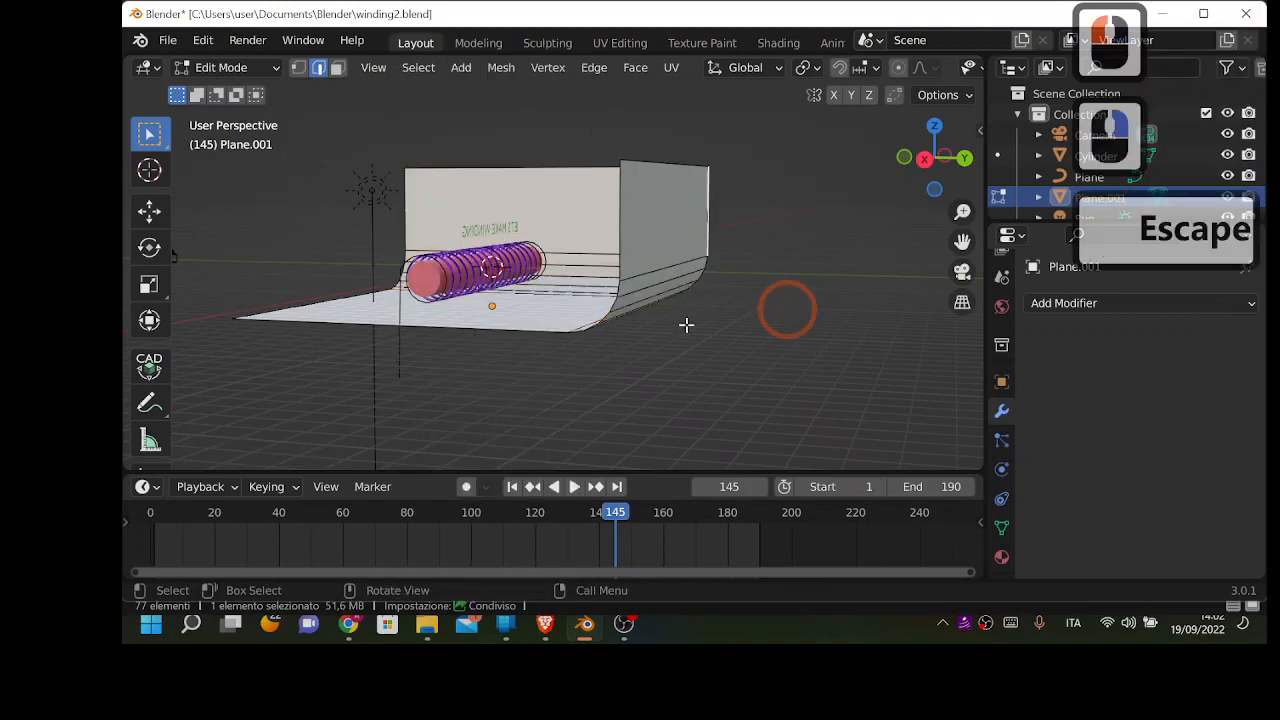
pyautogui.press('Escape')
pyautogui.hotkey('ctrl', 'z')
pyautogui.hotkey('ctrl', 'z')
pyautogui.hotkey('ctrl', 'z')
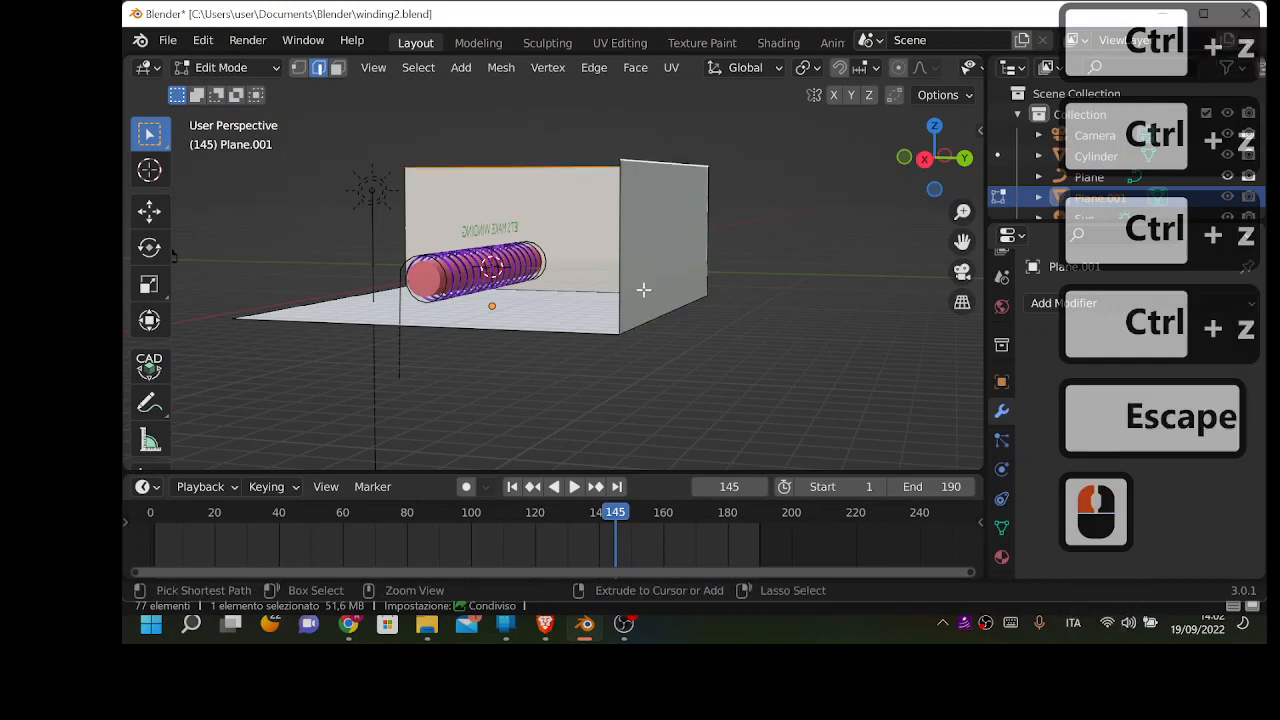
pyautogui.hotkey('ctrl', 'z')
# Step: Extrude two adjacent outer edges of the plane, the back one and a side one, upward along Z to form two walls
pyautogui.moveTo(643, 289); pyautogui.dragTo(667, 344, button='middle')
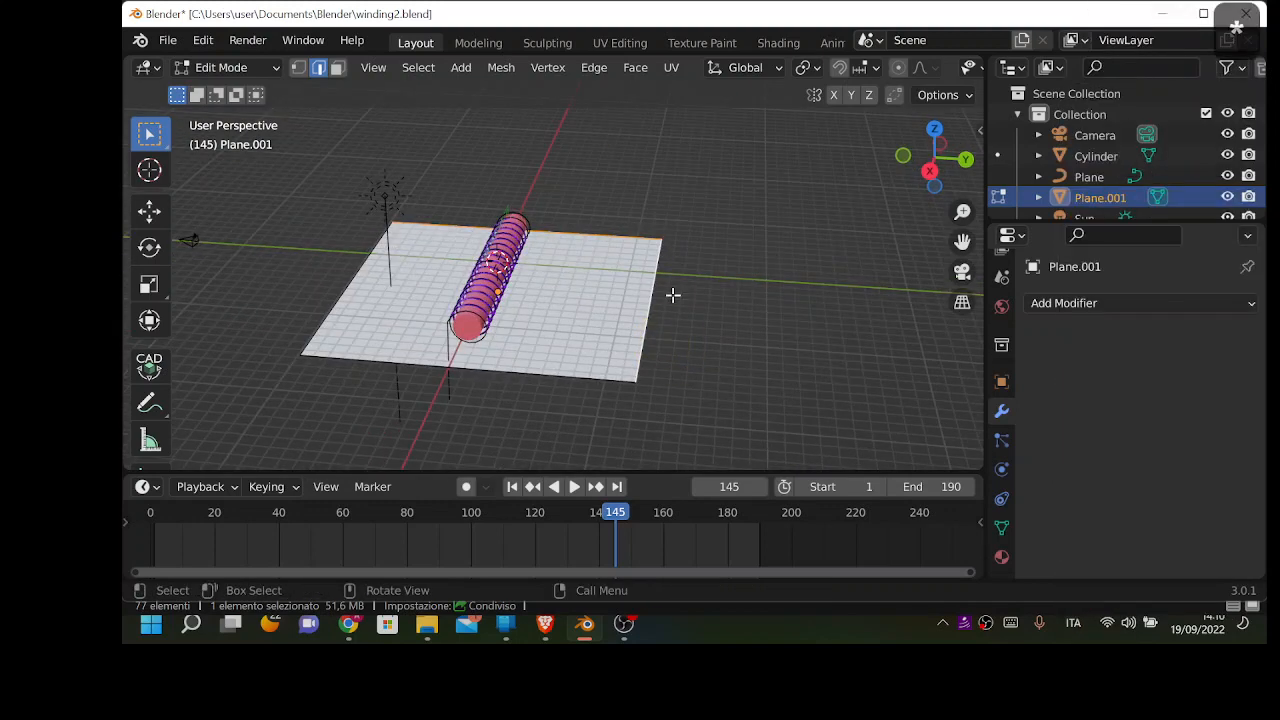
pyautogui.scroll(4, 641, 241)
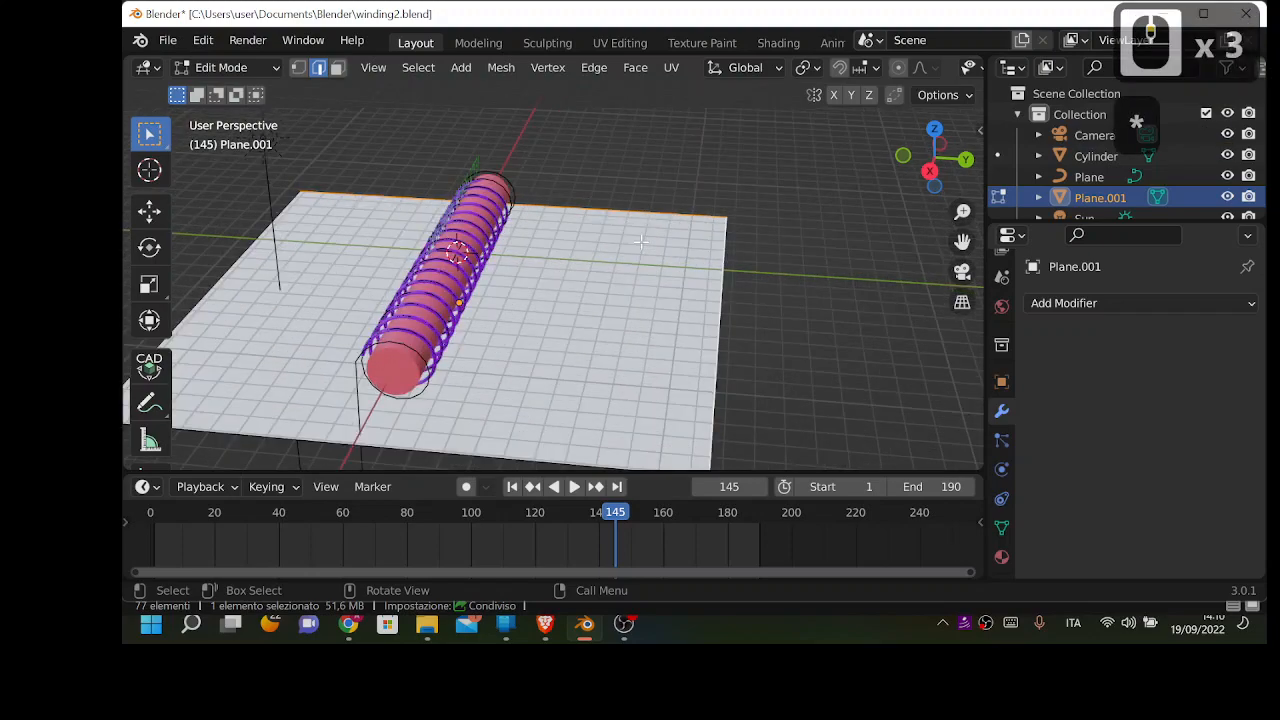
pyautogui.click(655, 201)
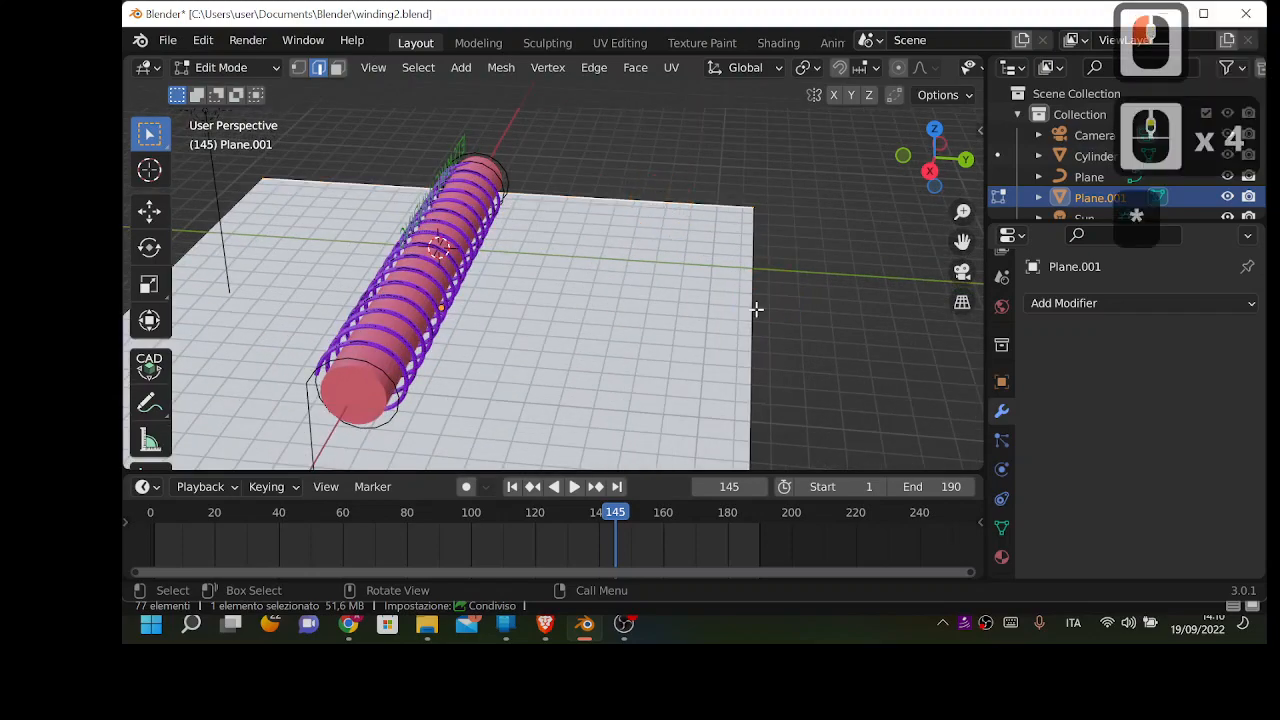
pyautogui.press('shift')
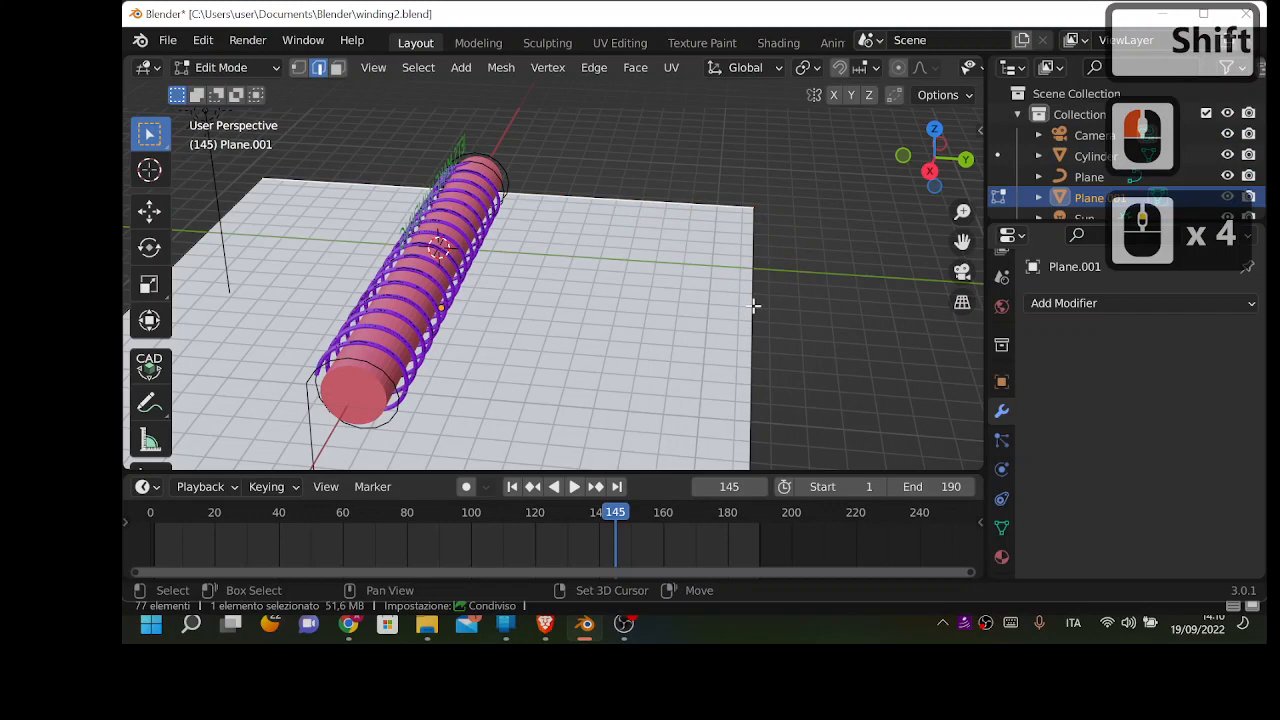
pyautogui.keyDown('shift'); pyautogui.click(754, 306); pyautogui.keyUp('shift')
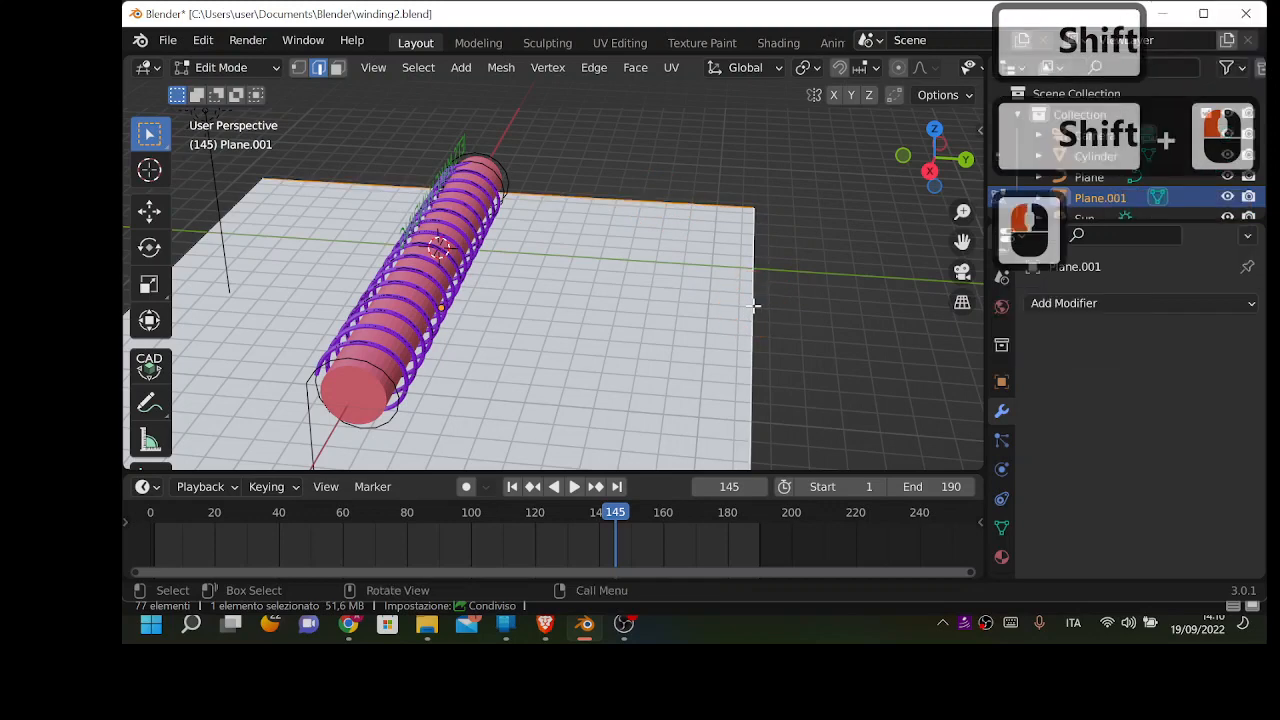
pyautogui.press('e')
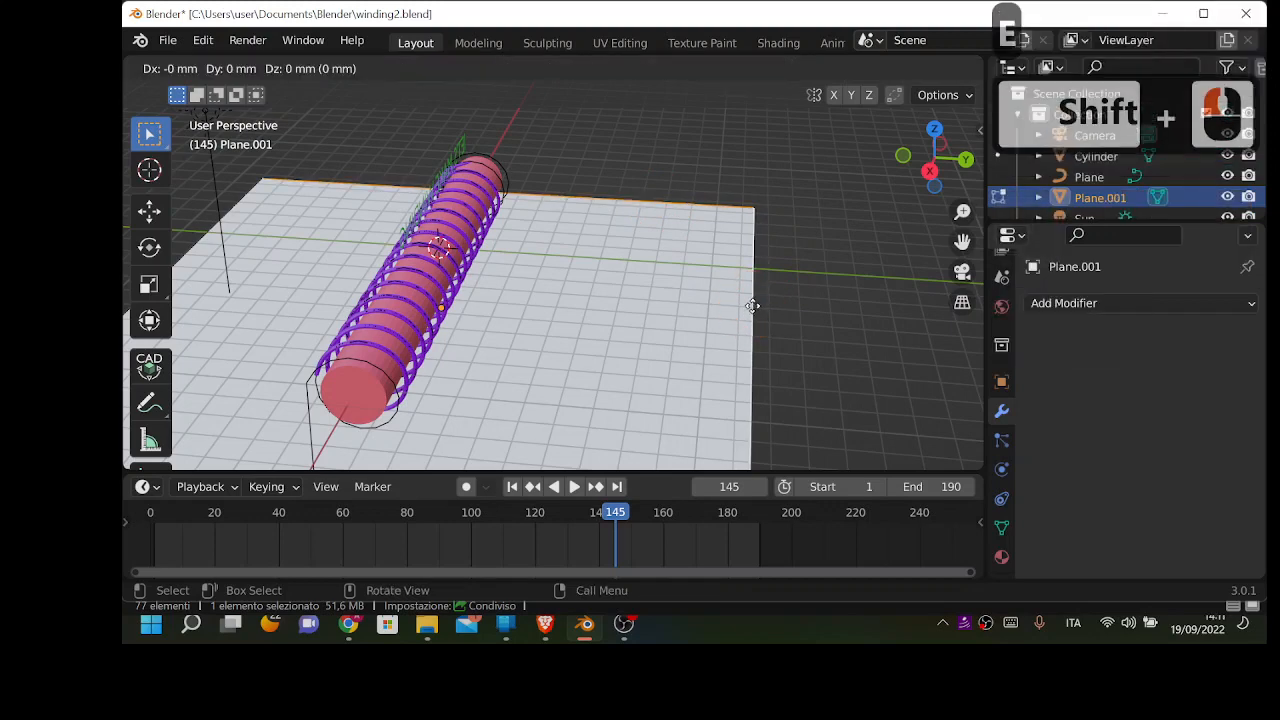
pyautogui.press('z')
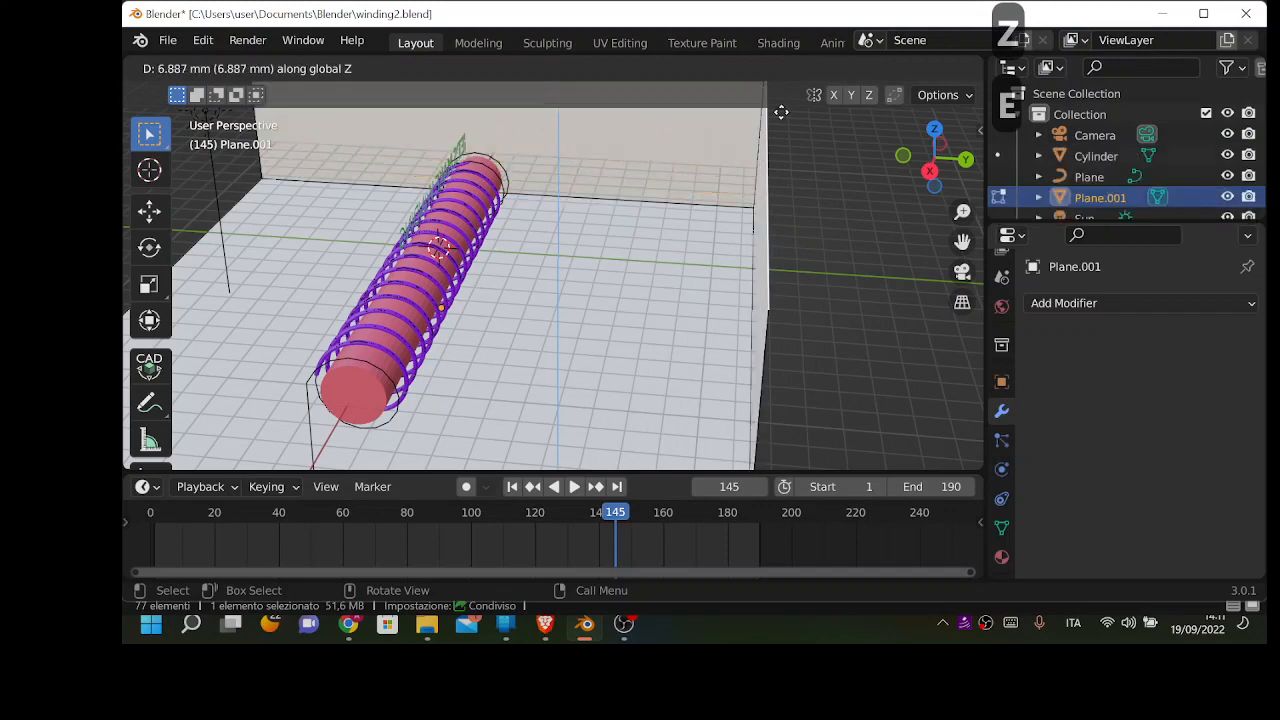
pyautogui.click(766, 464)
pyautogui.click(723, 236)
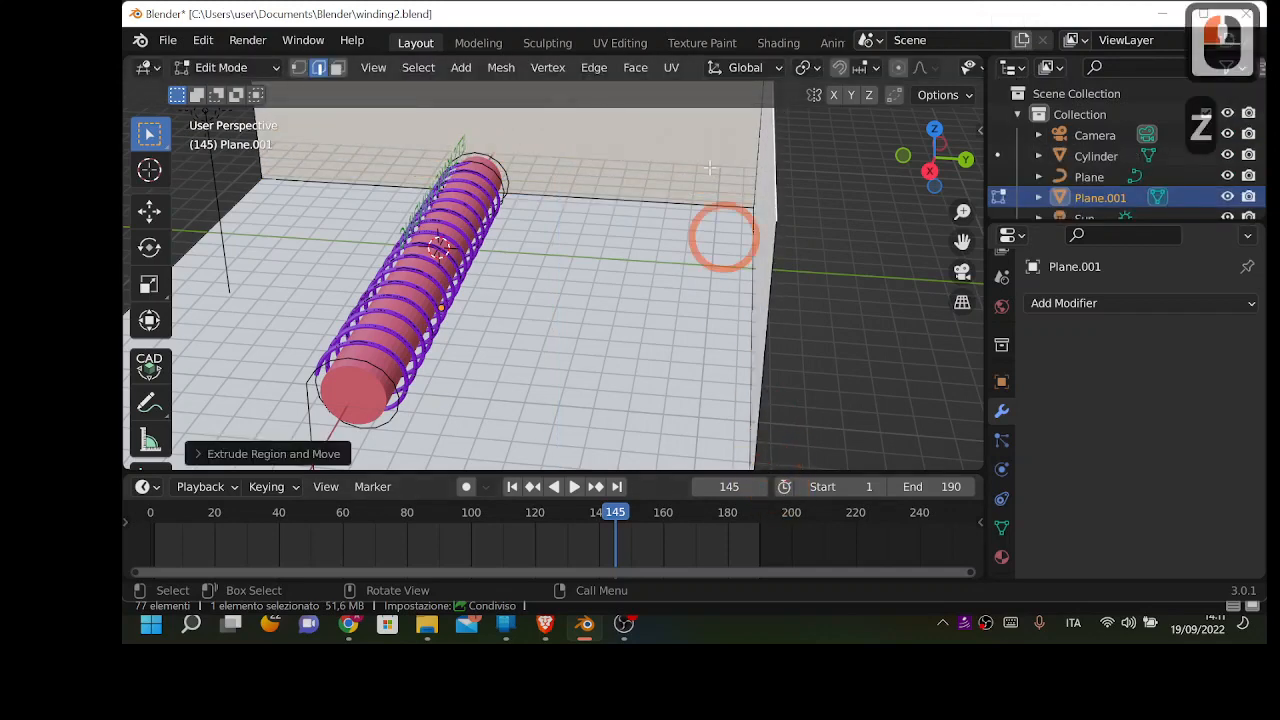
# Step: Bevel the two base edges where the walls meet the floor, about 0.17 mm wide with about 6 segments, and return to Object Mode
pyautogui.click(645, 201)
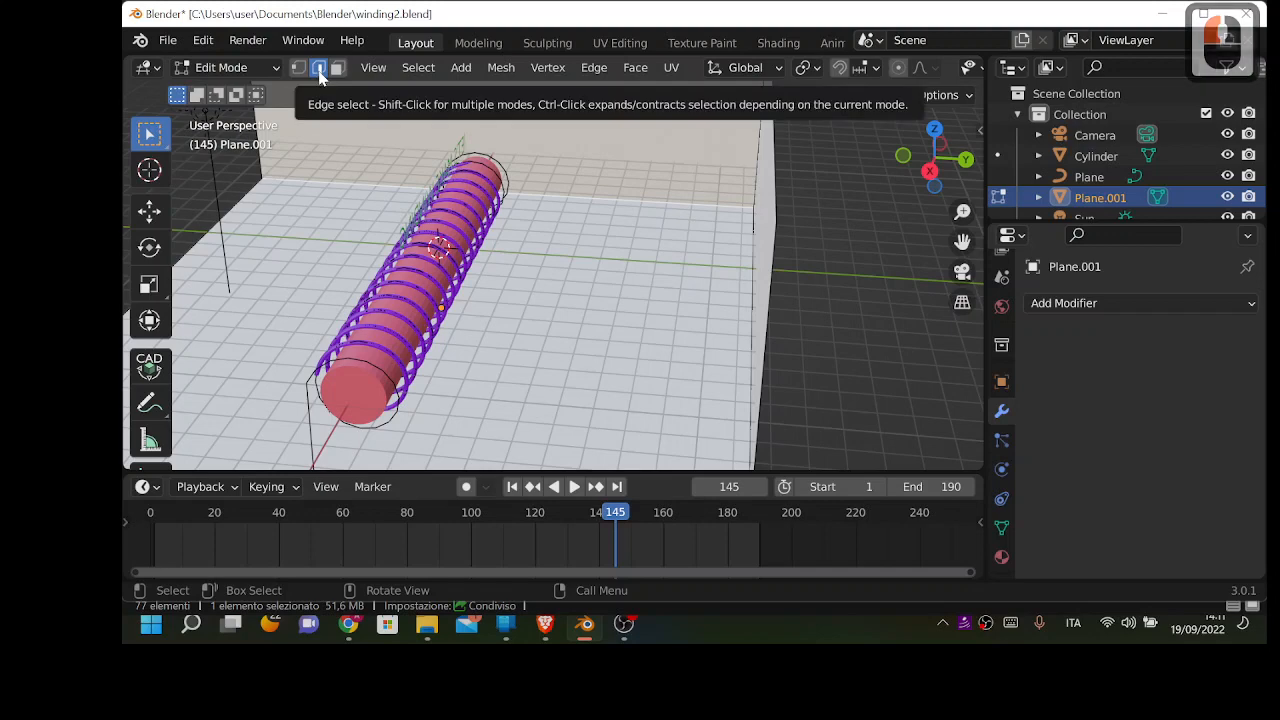
pyautogui.press('shift')
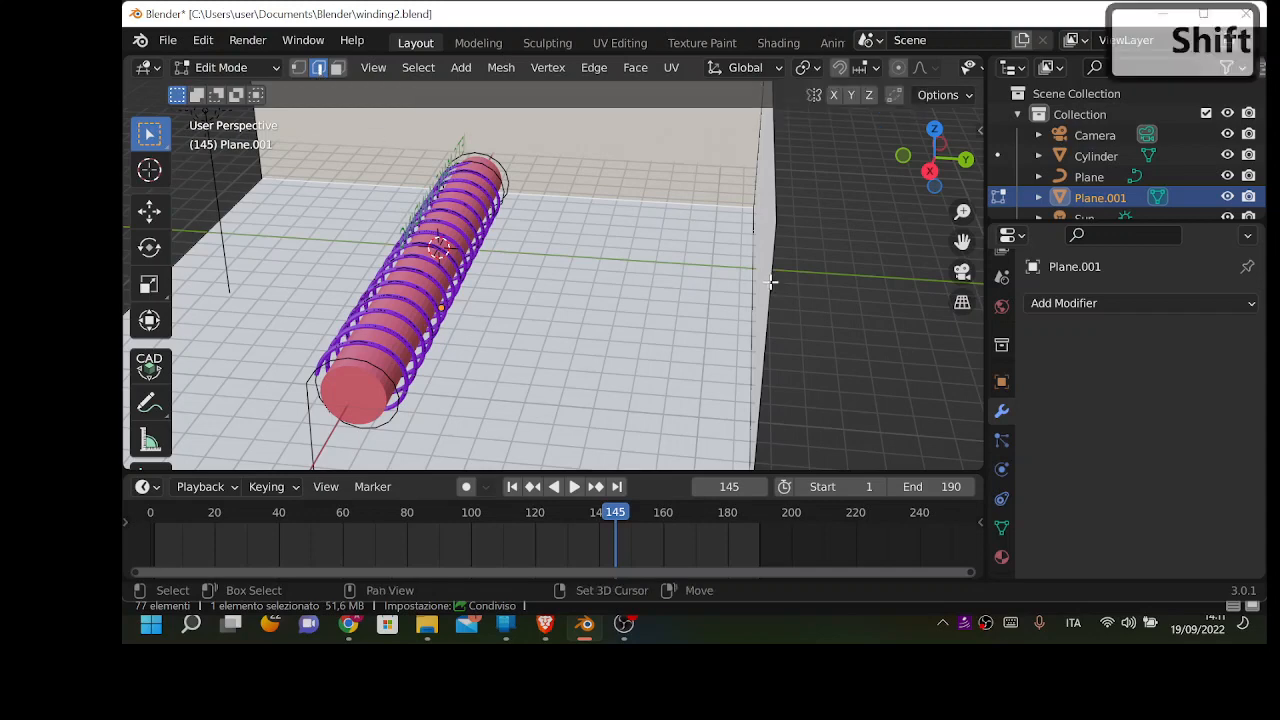
pyautogui.moveTo(752, 262); pyautogui.dragTo(814, 277, button='middle')
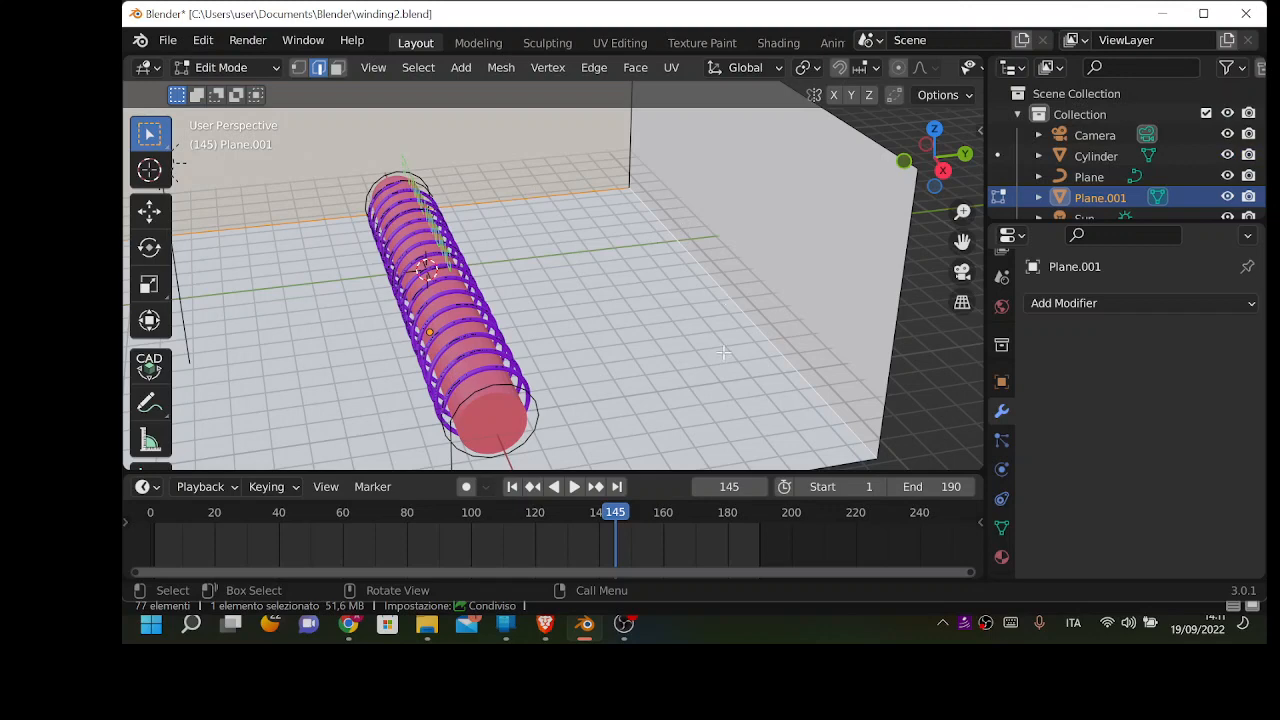
pyautogui.press('ctrl')
pyautogui.hotkey('ctrl', 'b')
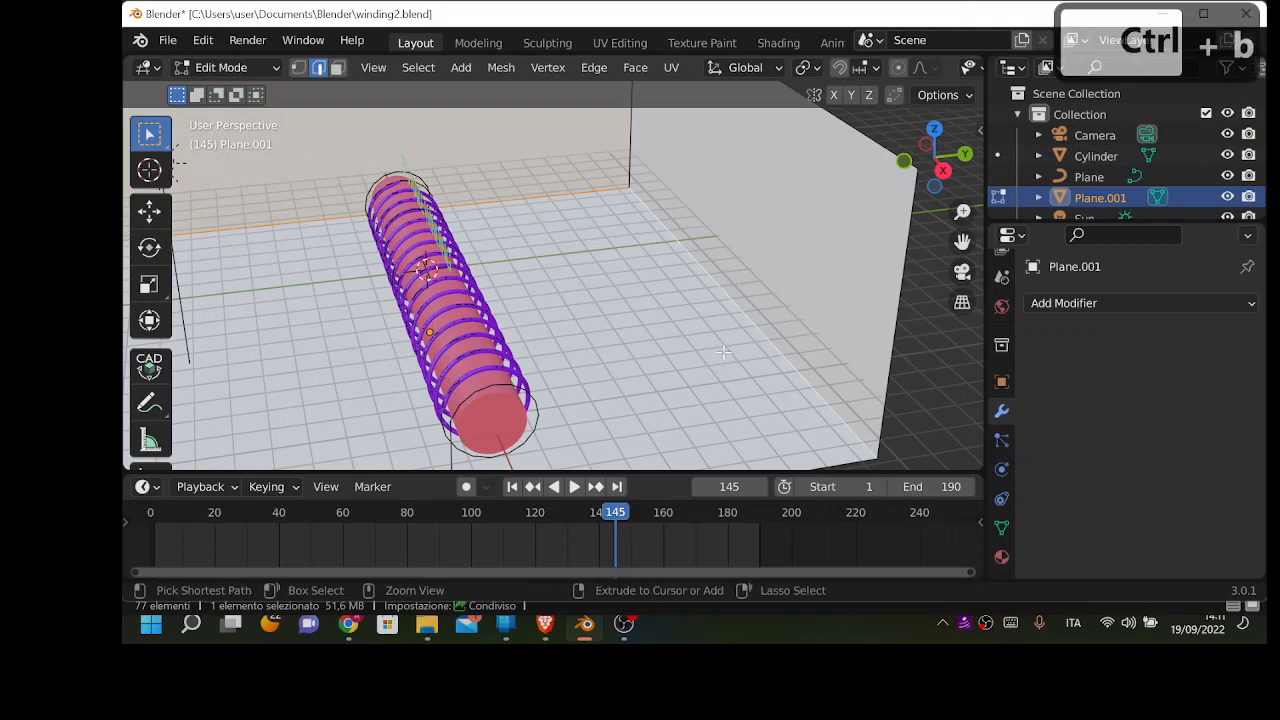
pyautogui.scroll(-3, 723, 352)
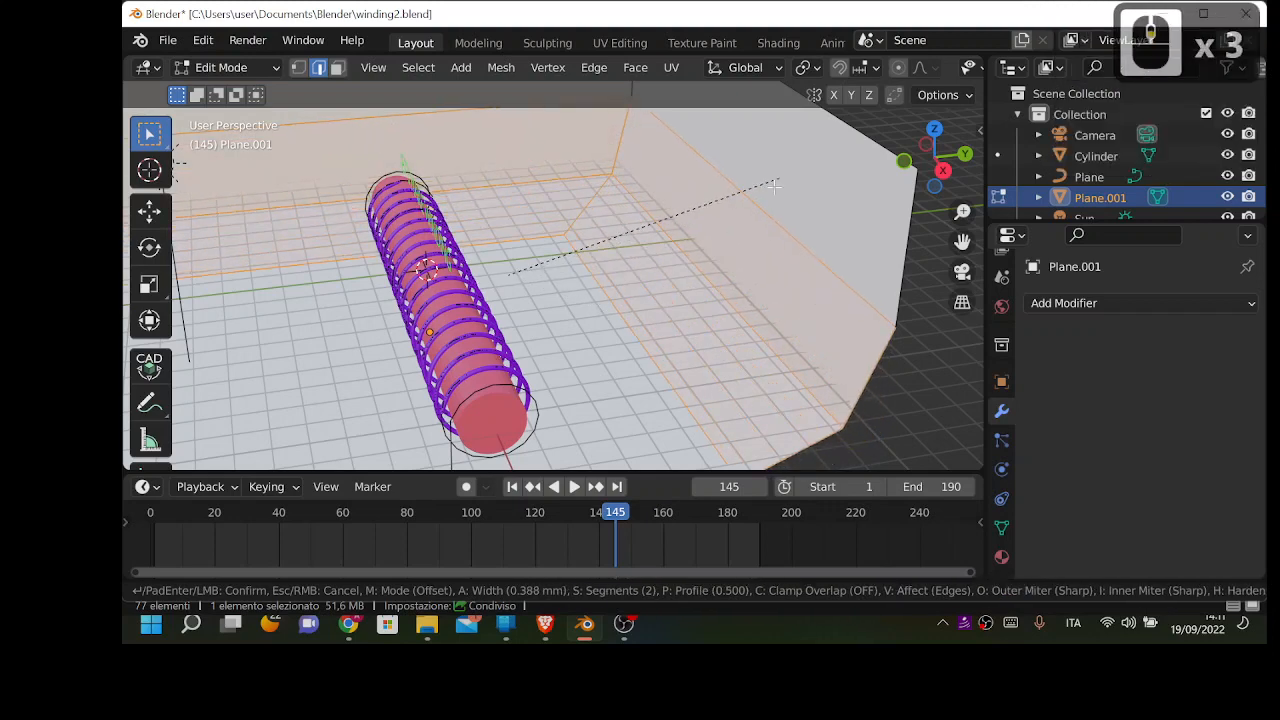
pyautogui.scroll(-2, 754, 194)
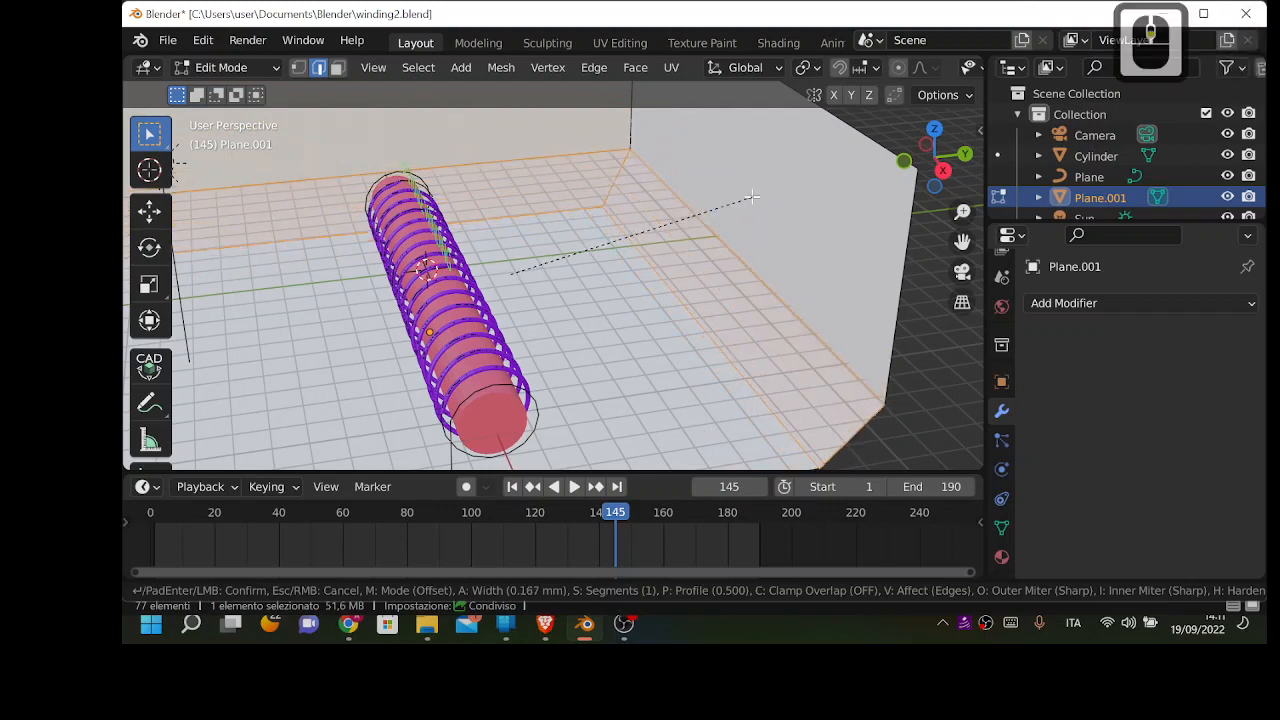
pyautogui.scroll(4, 752, 196)
pyautogui.scroll(2, 752, 196)
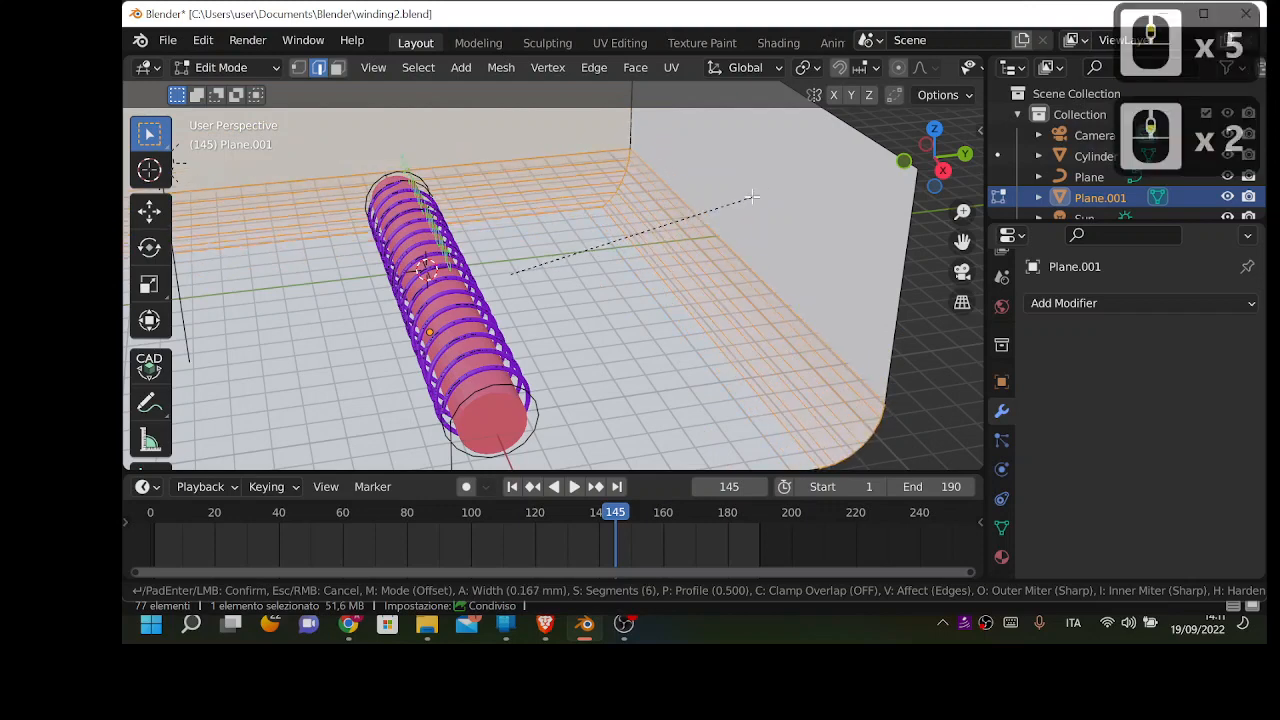
pyautogui.click(752, 196)
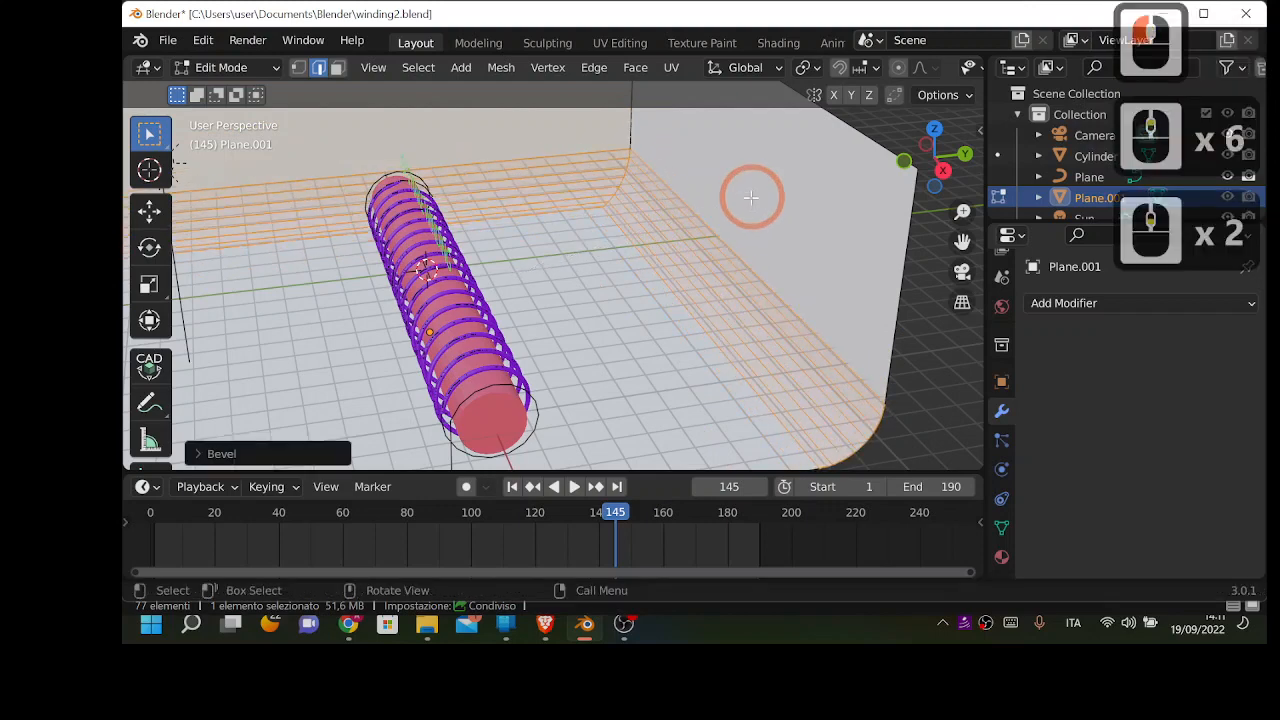
pyautogui.moveTo(798, 354); pyautogui.dragTo(762, 302, button='middle')
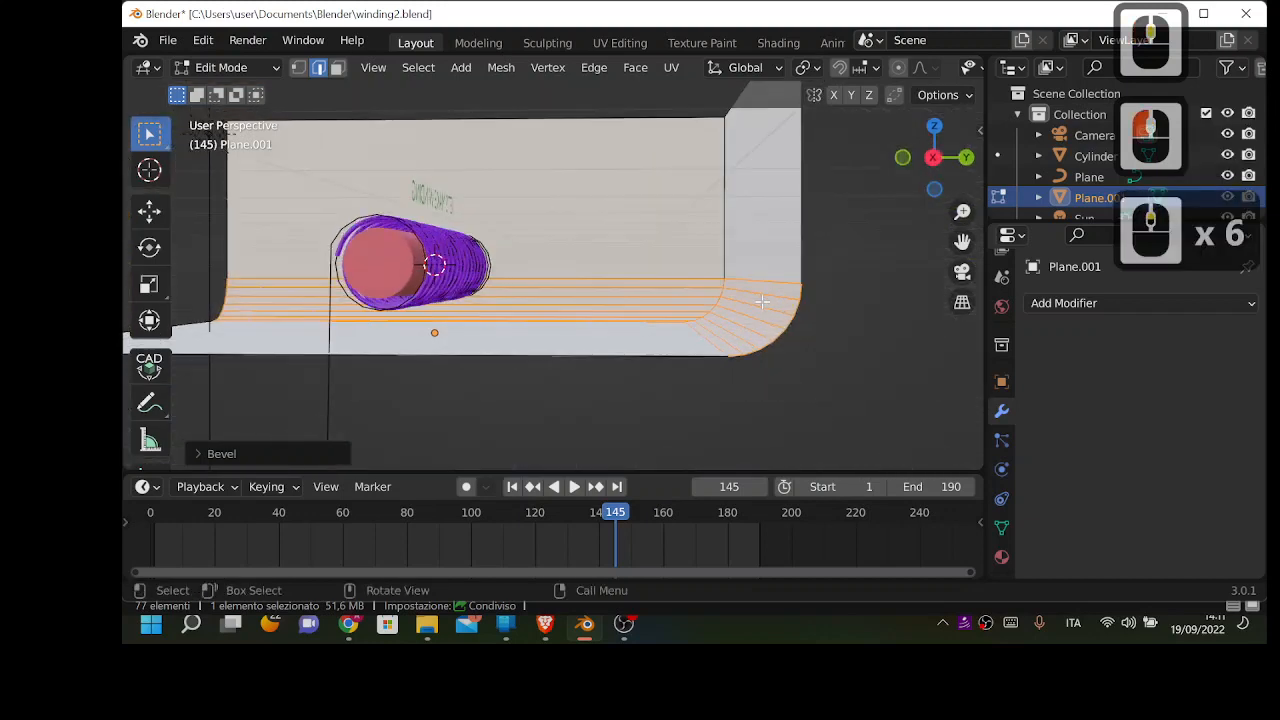
pyautogui.press('Return')
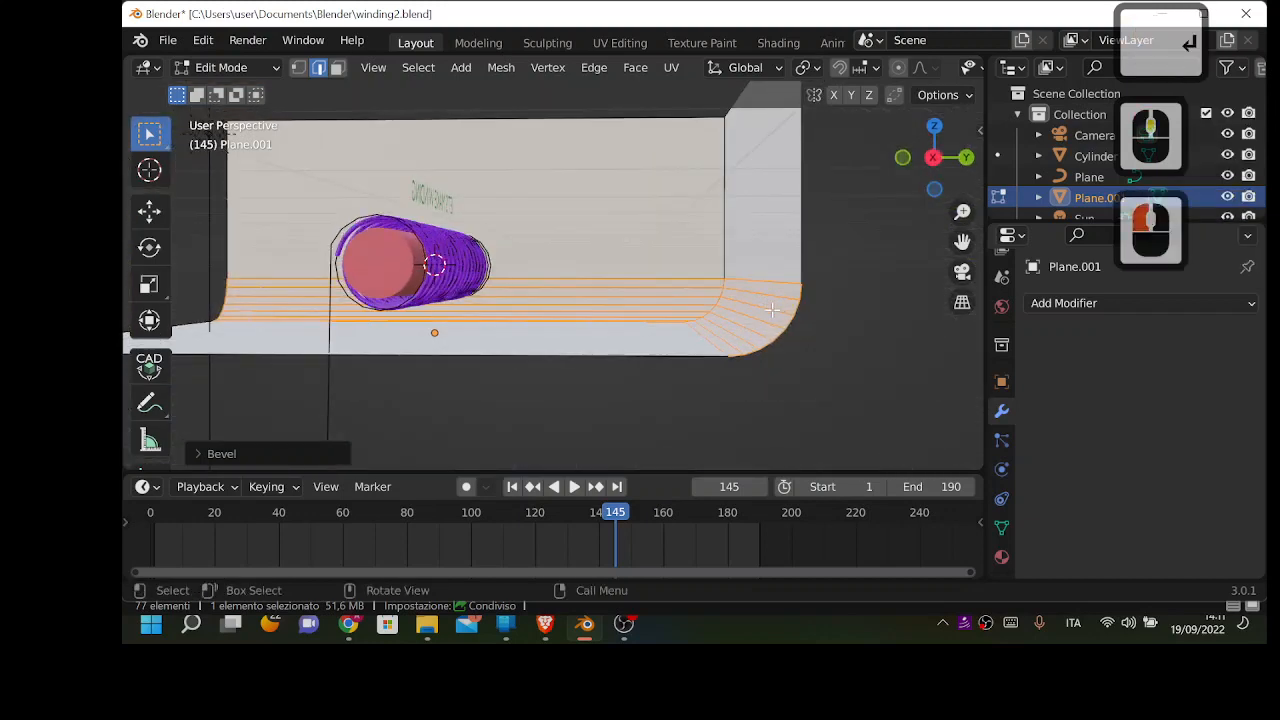
pyautogui.press('Tab')
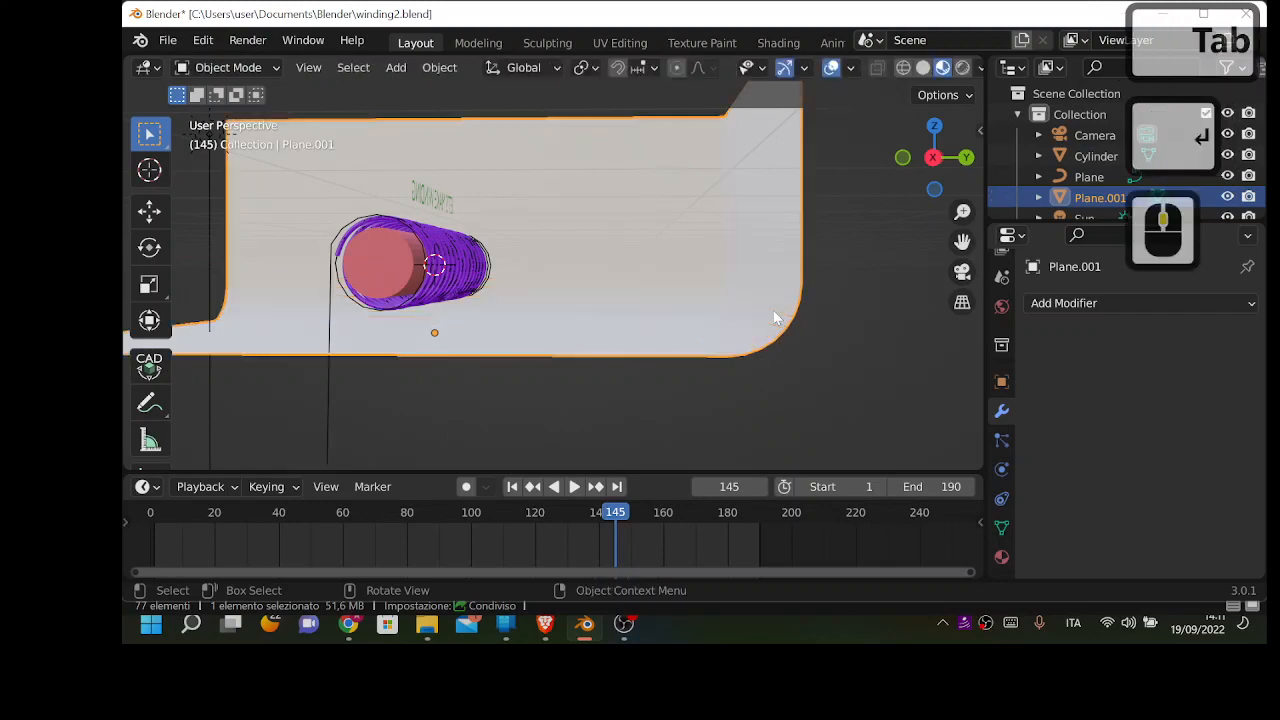
# Step: Create a new material for the backdrop plane and set its base color to light yellow-green (H 0.254, S 0.759, V 0.800)
pyautogui.moveTo(808, 366)
pyautogui.mouseDown(button='middle')
pyautogui.moveTo(823, 374)
pyautogui.moveTo(829, 353)
pyautogui.mouseUp(button='middle')
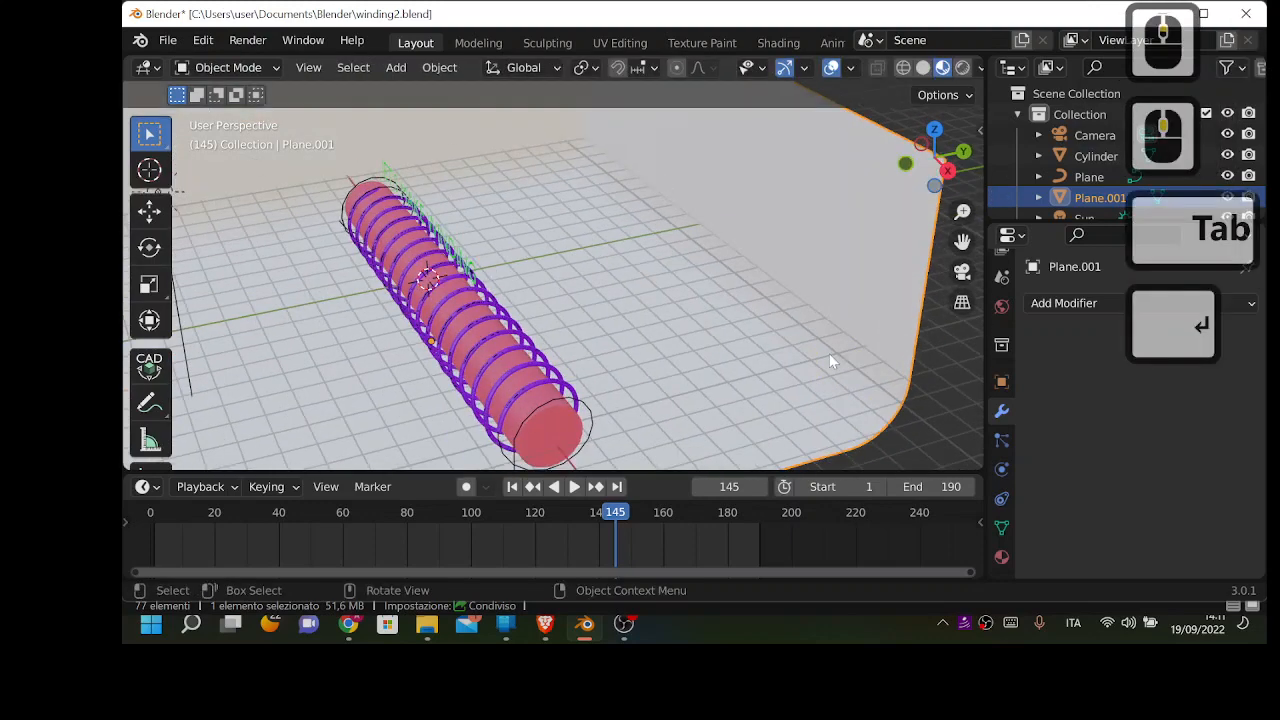
pyautogui.scroll(2, 823, 341)
pyautogui.click(867, 230)
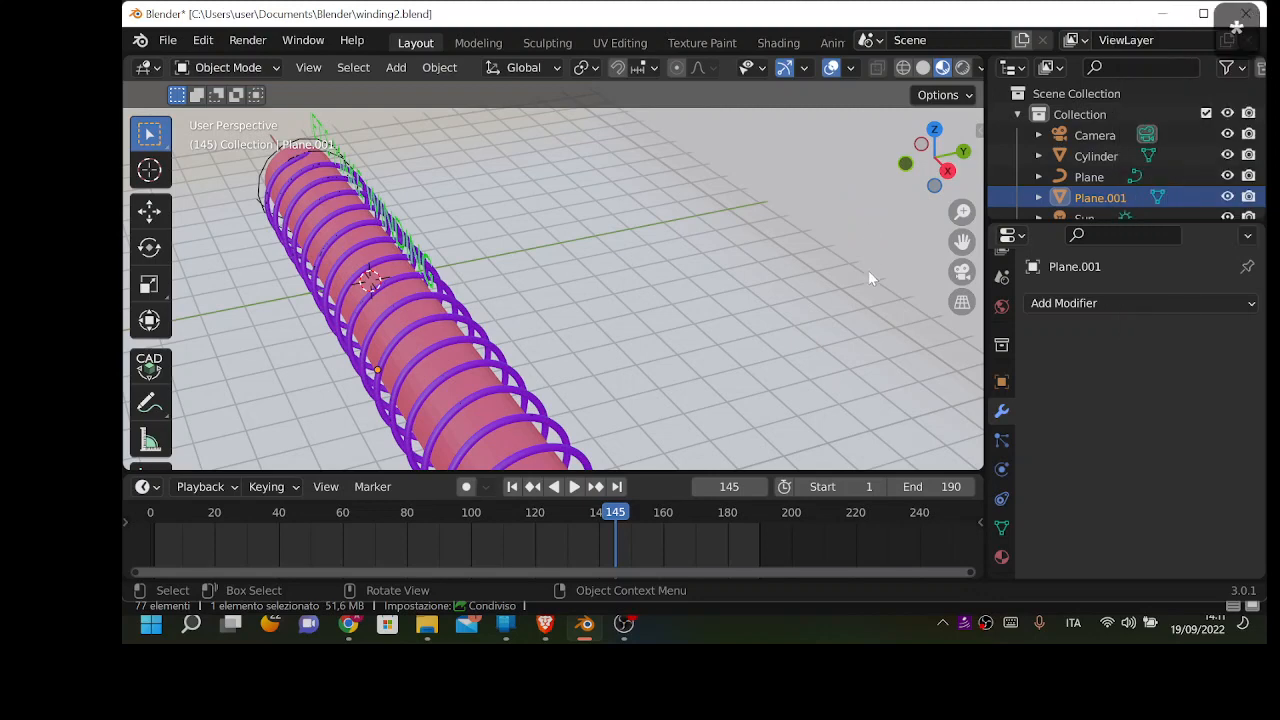
pyautogui.scroll(-2, 891, 341)
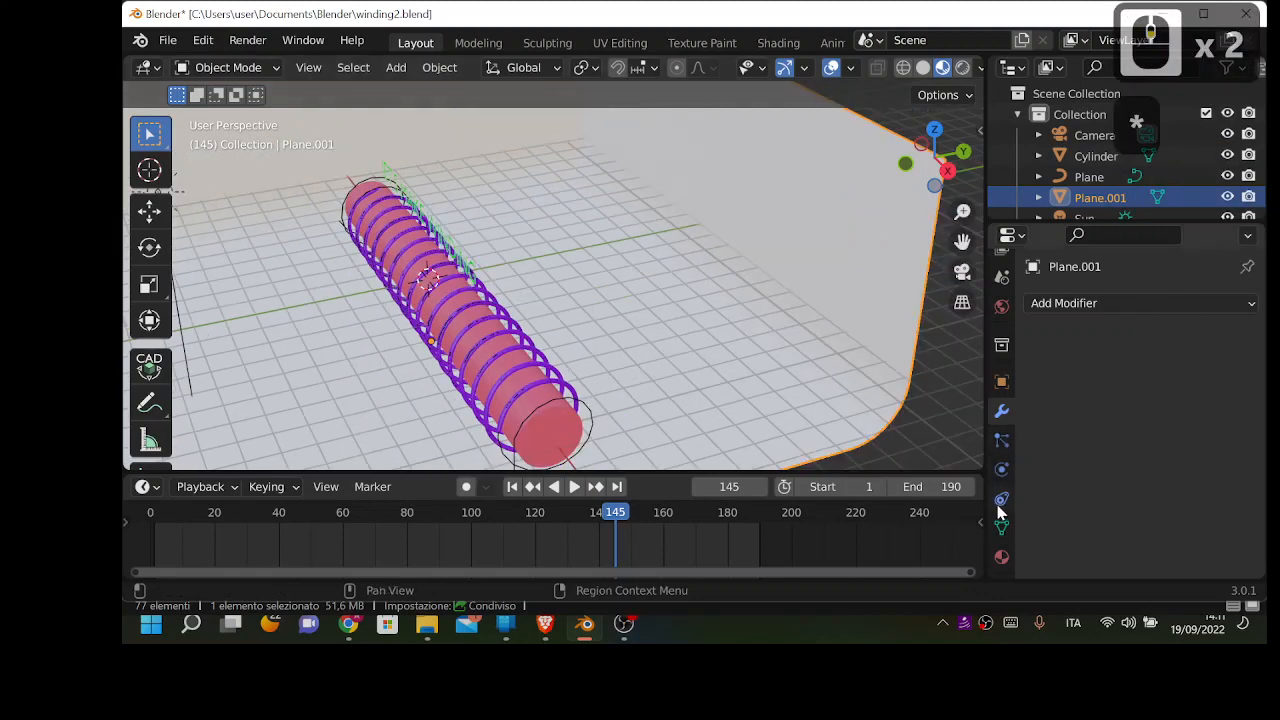
pyautogui.click(1002, 557)
pyautogui.click(1096, 390)
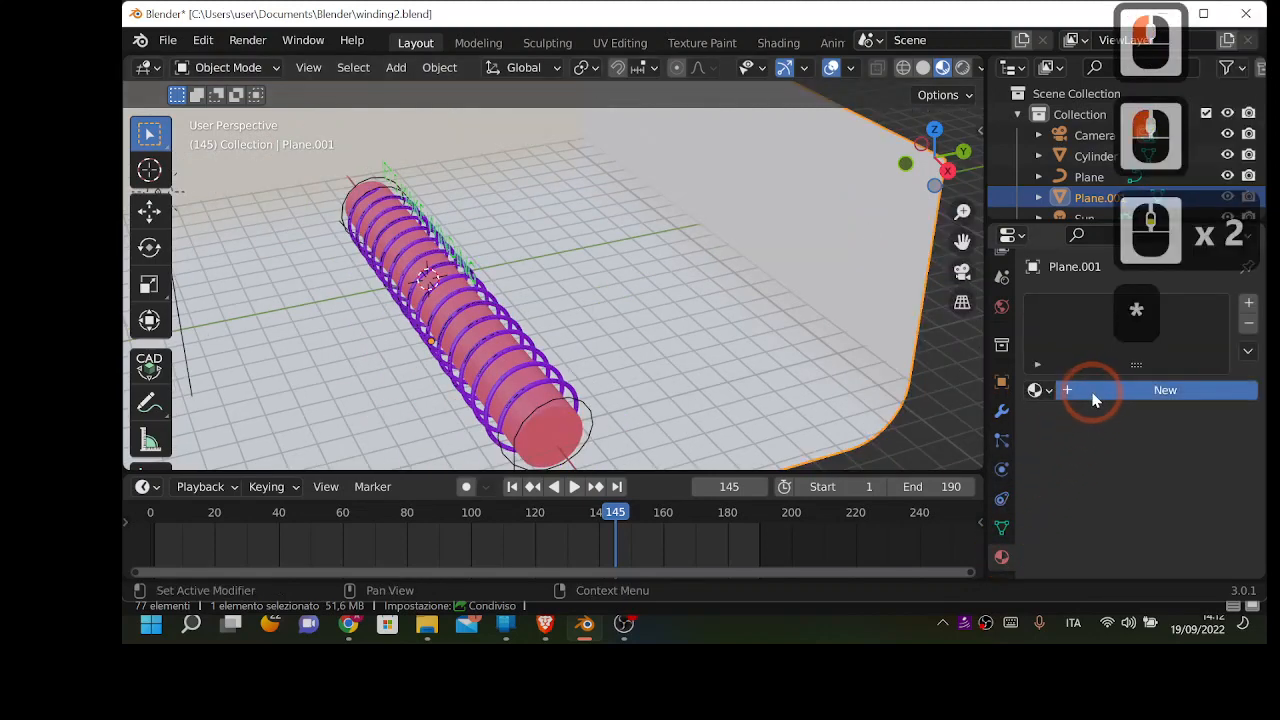
pyautogui.scroll(-2, 1115, 440)
pyautogui.click(1181, 516)
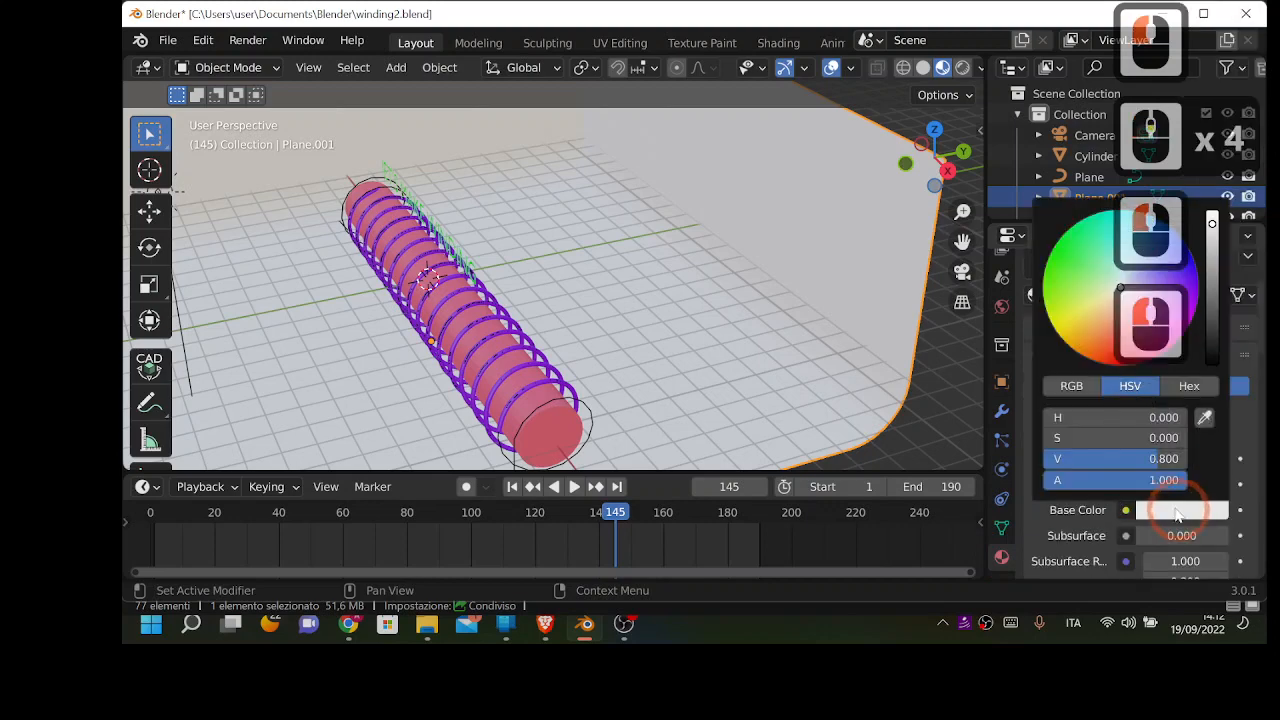
pyautogui.click(1092, 259)
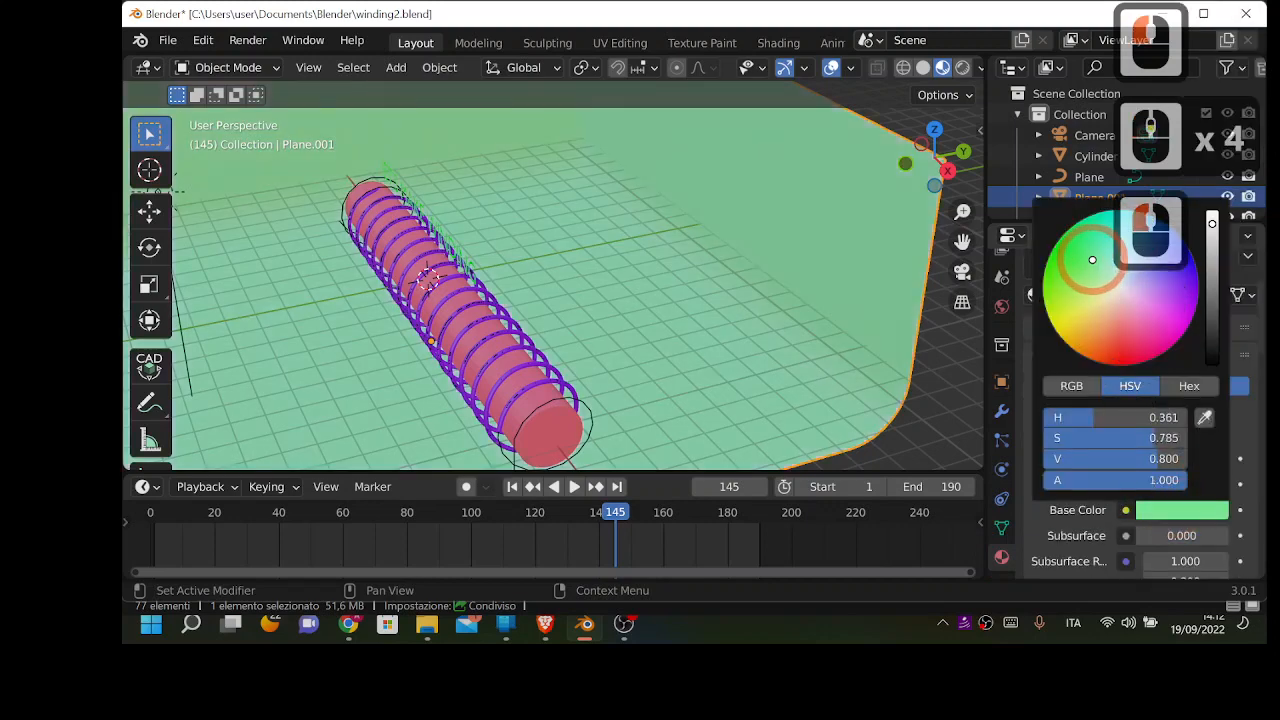
pyautogui.click(1080, 258)
pyautogui.moveTo(1080, 258); pyautogui.dragTo(1083, 289)
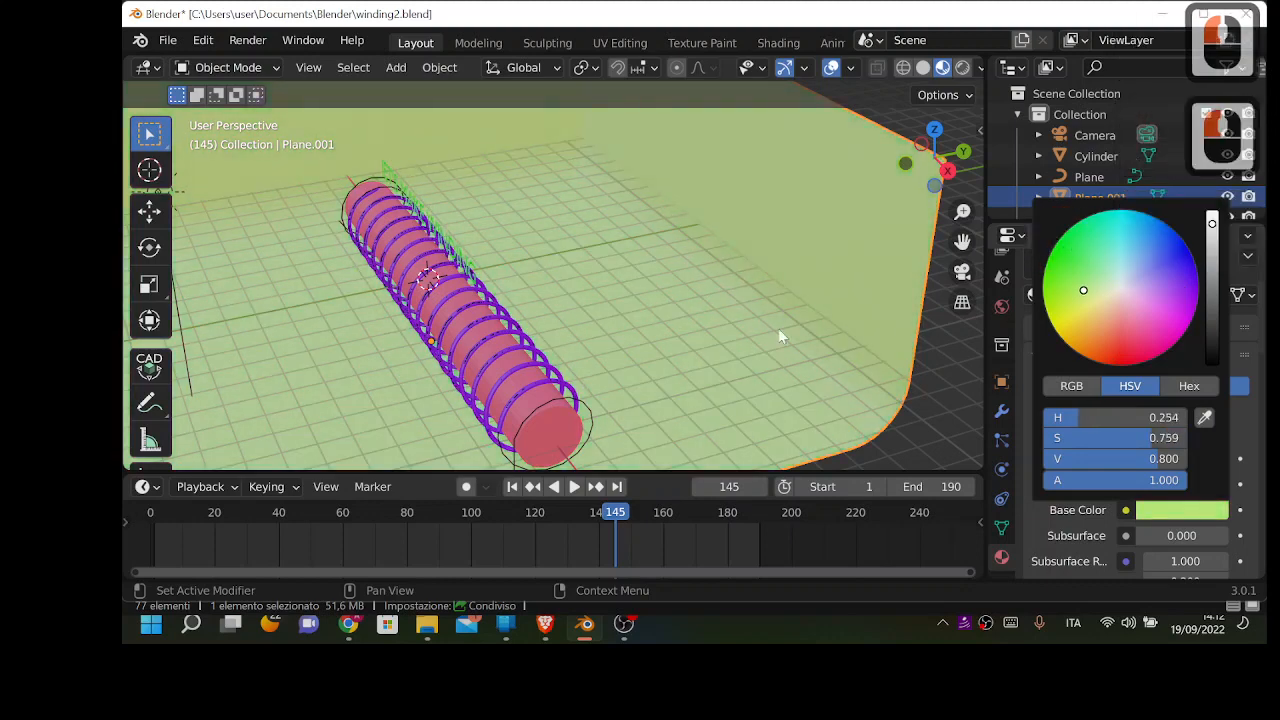
pyautogui.click(862, 237)
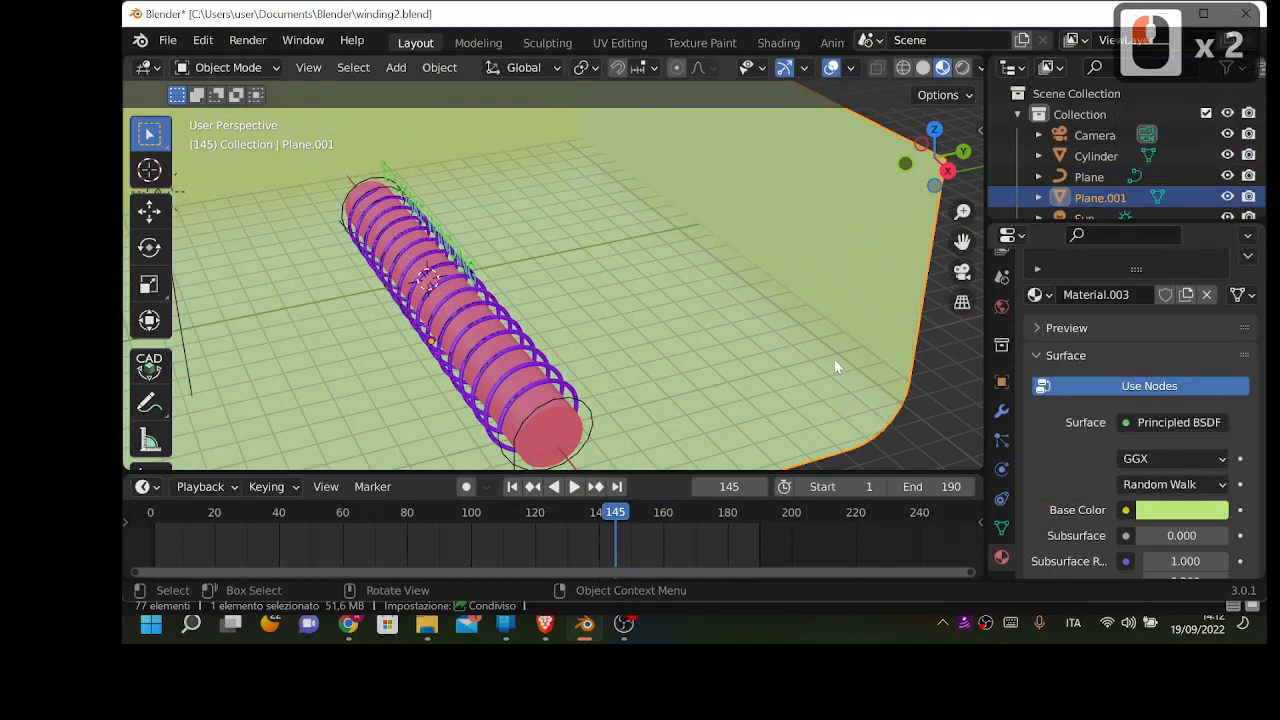
# Step: Move the backdrop plane up along the Z axis by about 2 mm
pyautogui.press('g')
pyautogui.press('z')
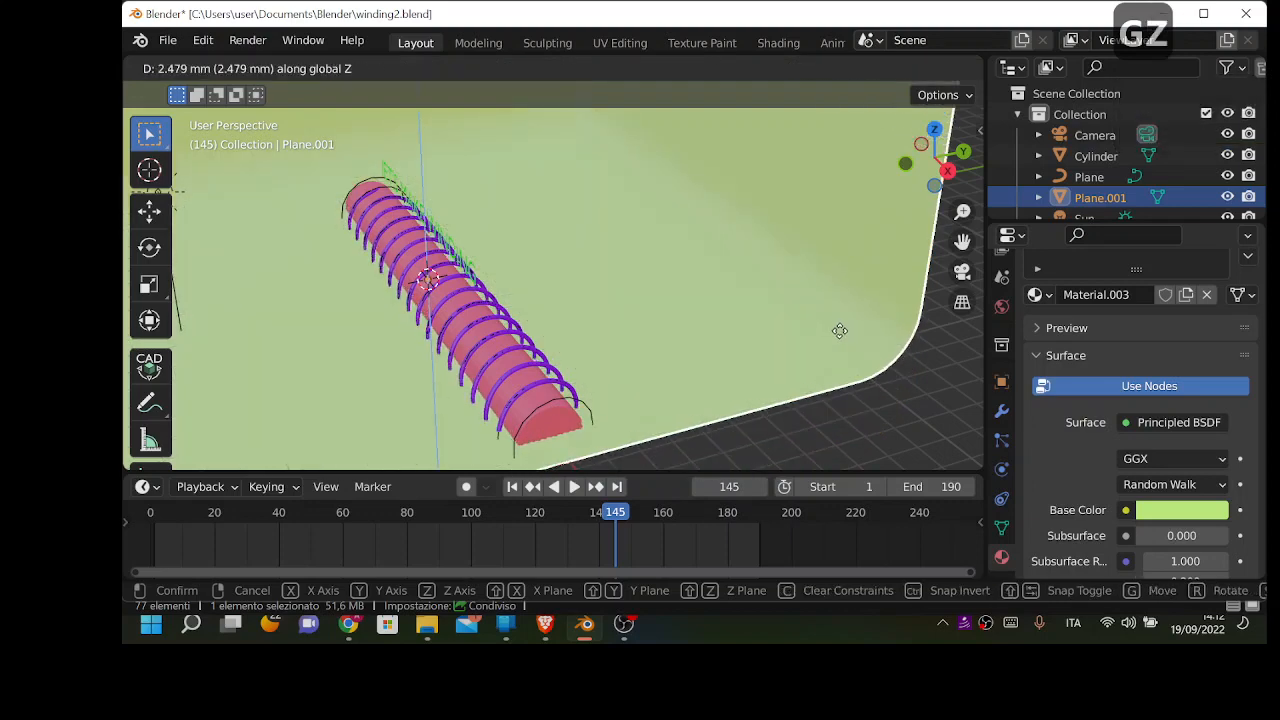
pyautogui.click(836, 336)
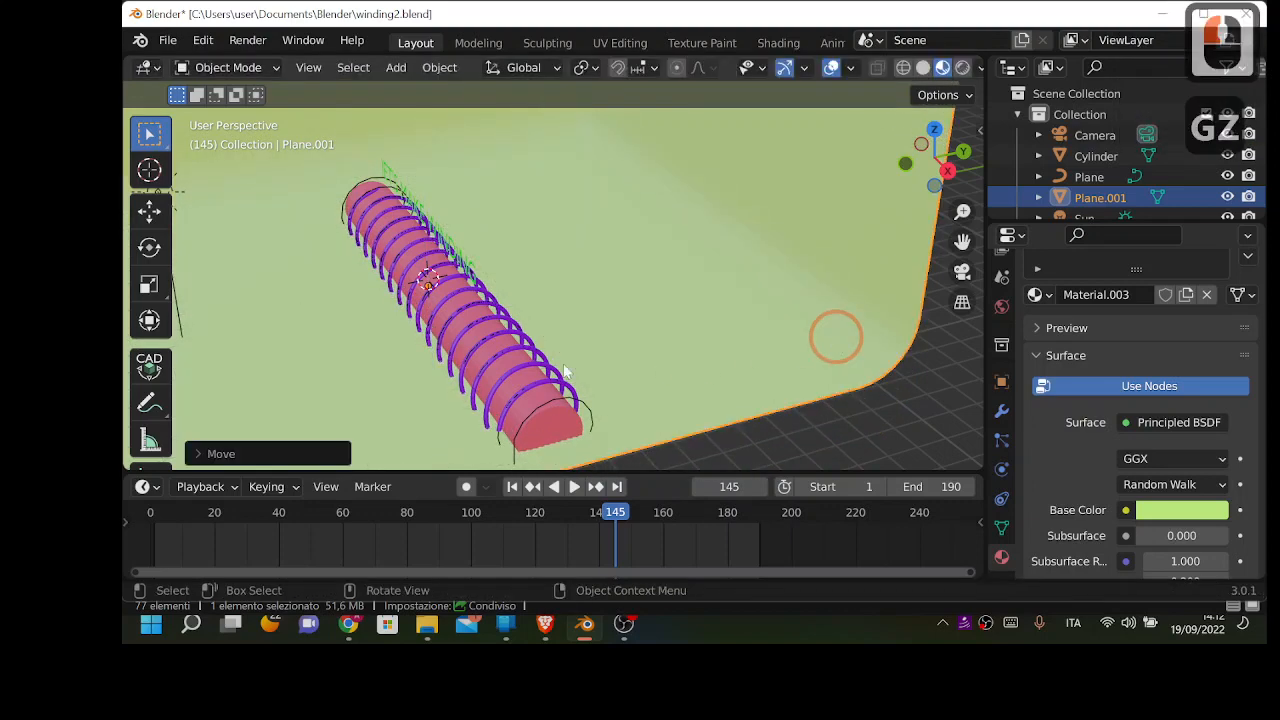
# Step: Try to select all objects and leave the backdrop plane out of the selection
pyautogui.scroll(-3, 565, 360)
pyautogui.click(592, 332)
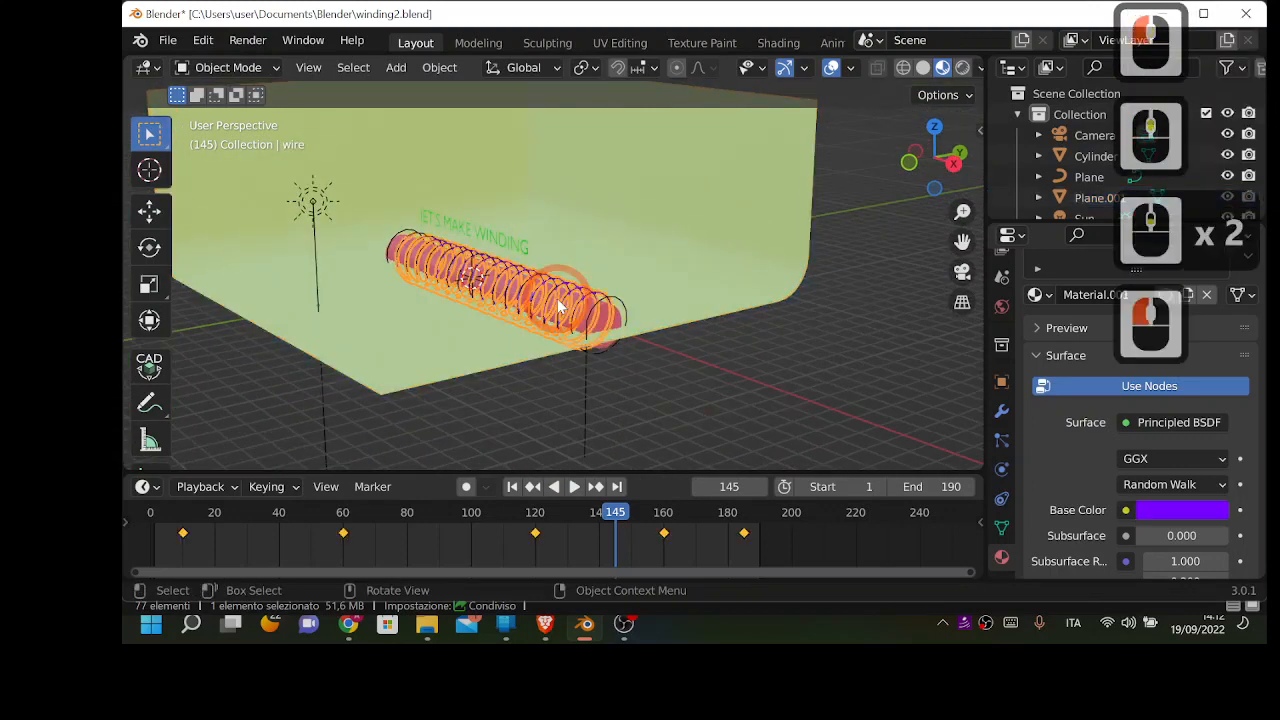
pyautogui.press('a')
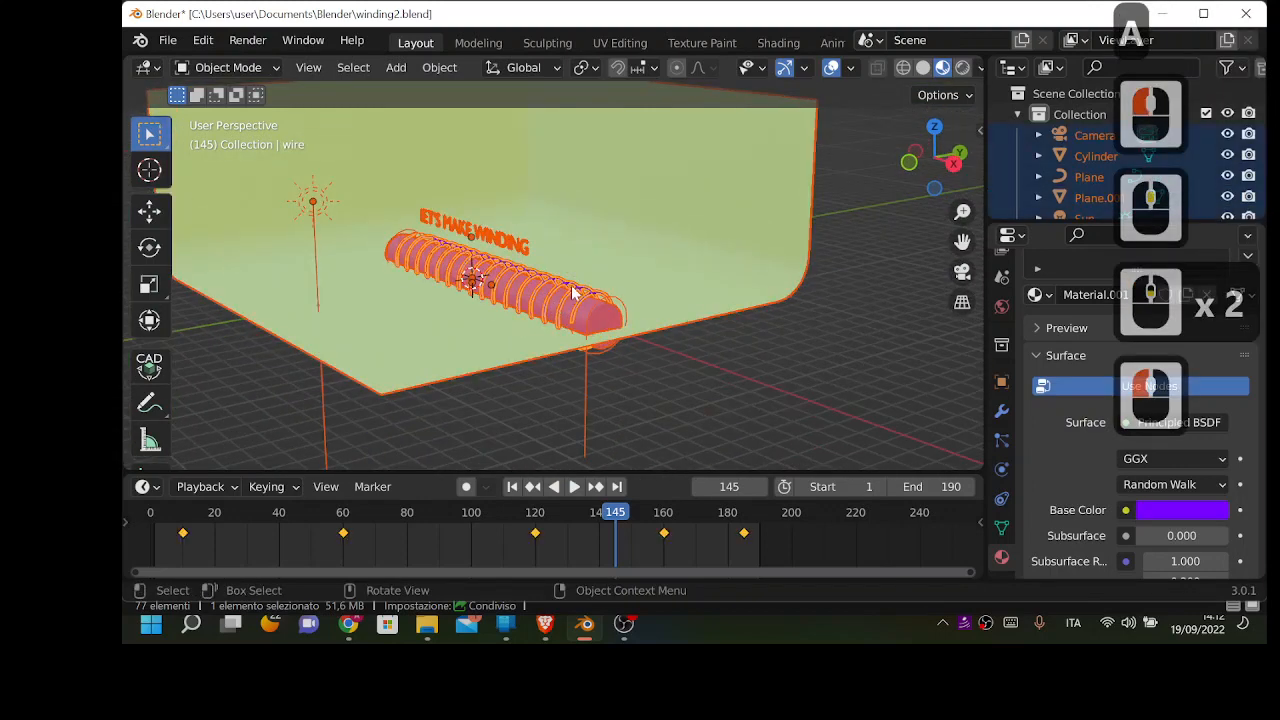
pyautogui.keyDown('ctrl'); pyautogui.click(714, 213); pyautogui.keyUp('ctrl')
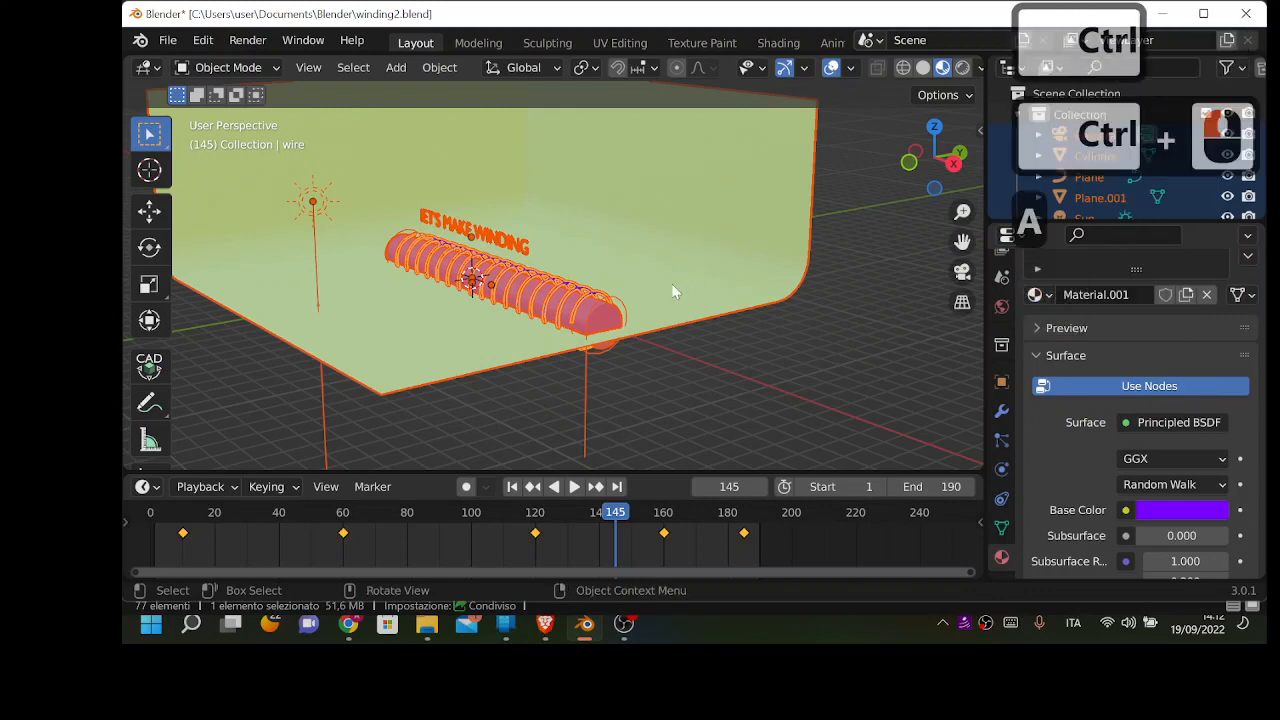
pyautogui.keyDown('ctrl'); pyautogui.click(742, 213); pyautogui.keyUp('ctrl')
pyautogui.keyDown('ctrl'); pyautogui.click(773, 186); pyautogui.keyUp('ctrl')
pyautogui.keyDown('ctrl'); pyautogui.click(737, 288); pyautogui.keyUp('ctrl')
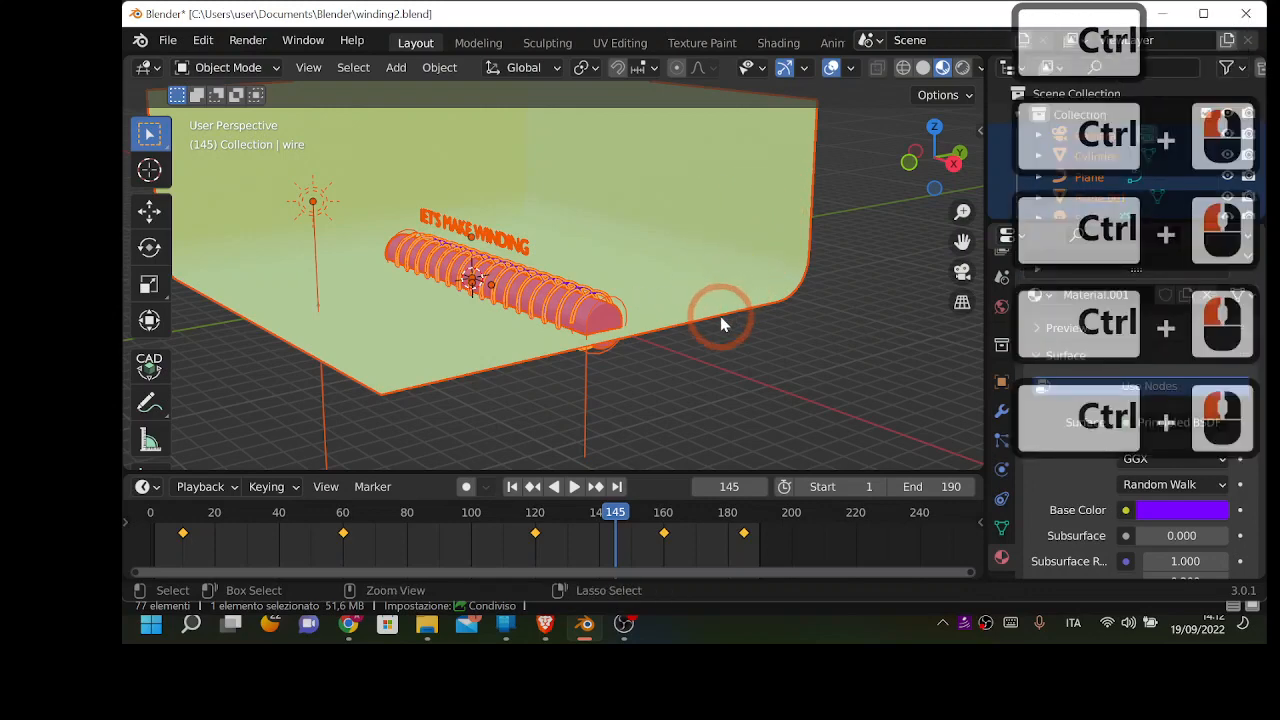
pyautogui.keyDown('ctrl'); pyautogui.click(716, 314); pyautogui.keyUp('ctrl')
pyautogui.keyDown('ctrl'); pyautogui.keyDown('shift'); pyautogui.rightClick(716, 314); pyautogui.keyUp('shift'); pyautogui.keyUp('ctrl')
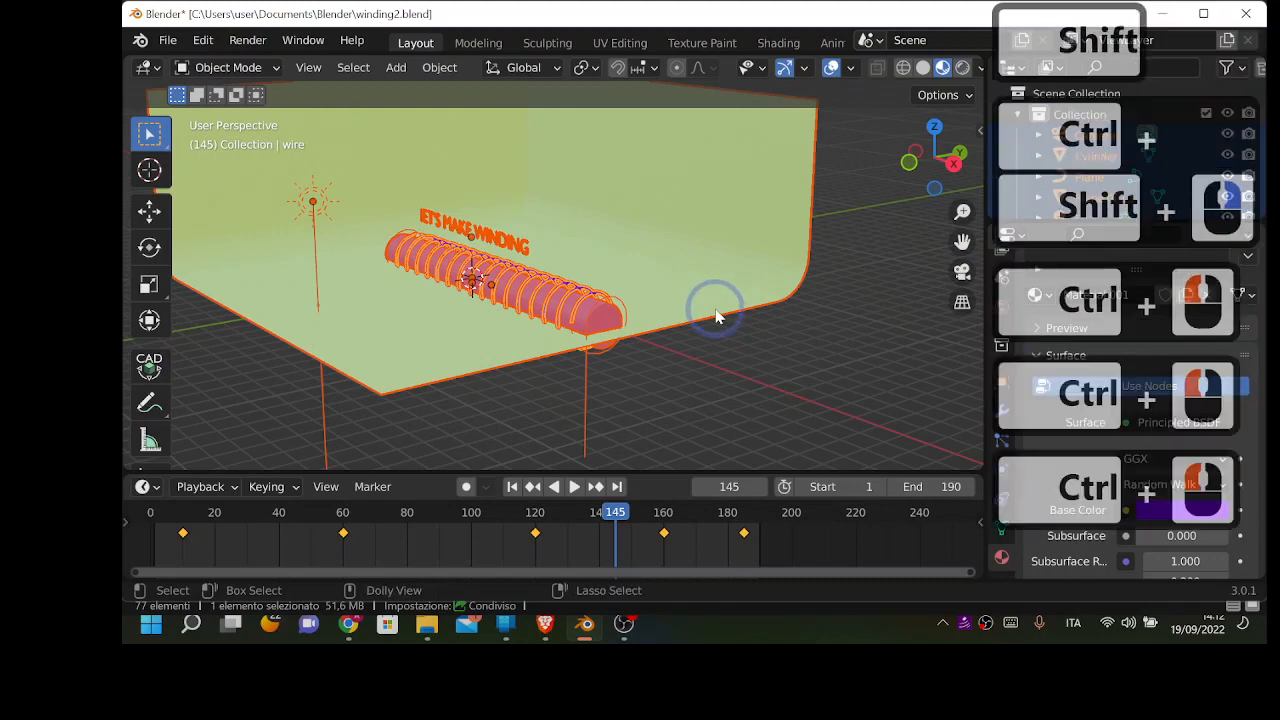
pyautogui.keyDown('ctrl'); pyautogui.keyDown('shift'); pyautogui.rightClick(736, 189); pyautogui.keyUp('shift'); pyautogui.keyUp('ctrl')
# Step: Select the backdrop plane and invert the selection so every other object is selected
pyautogui.click(703, 224)
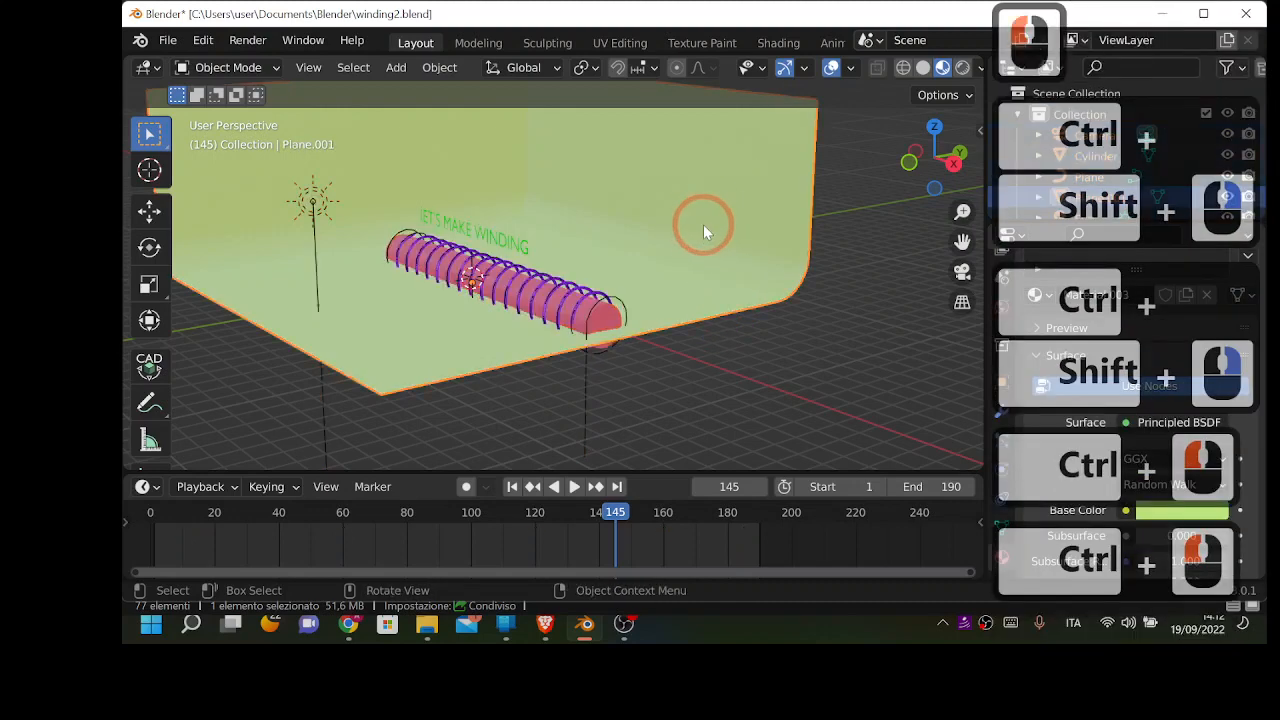
pyautogui.click(671, 249)
pyautogui.click(777, 183)
pyautogui.click(777, 184)
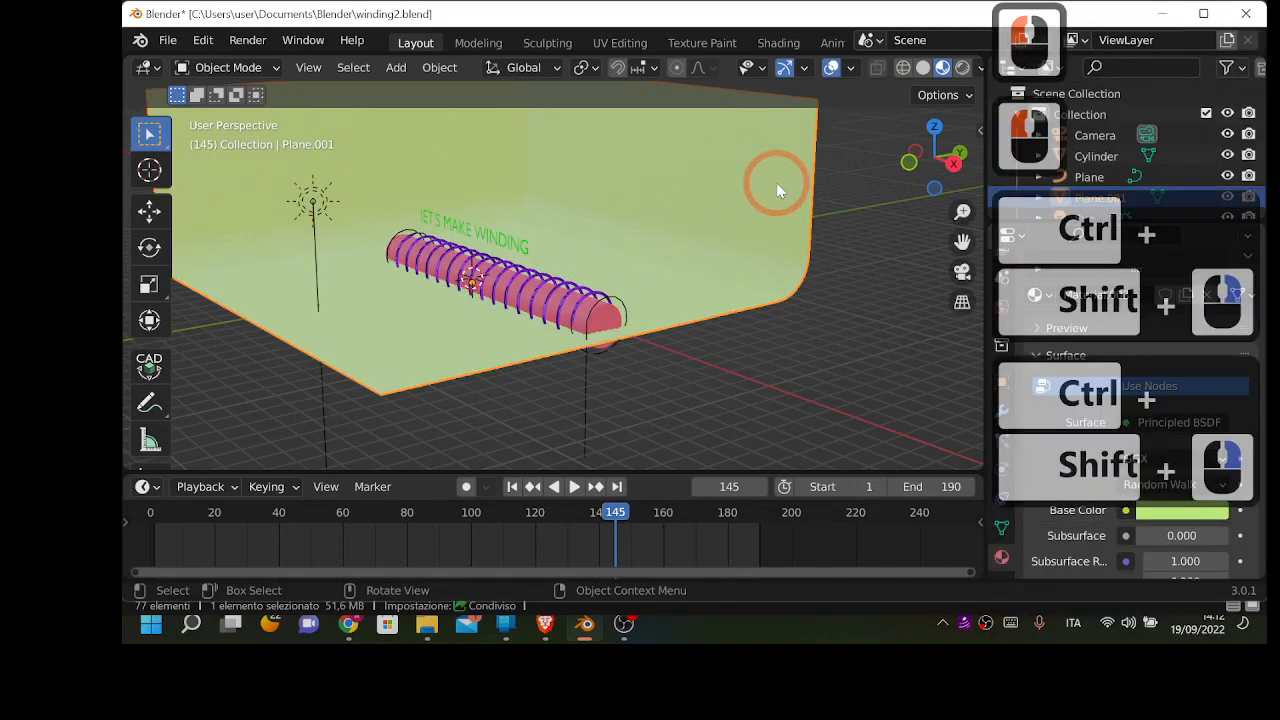
pyautogui.hotkey('ctrl', 'i')
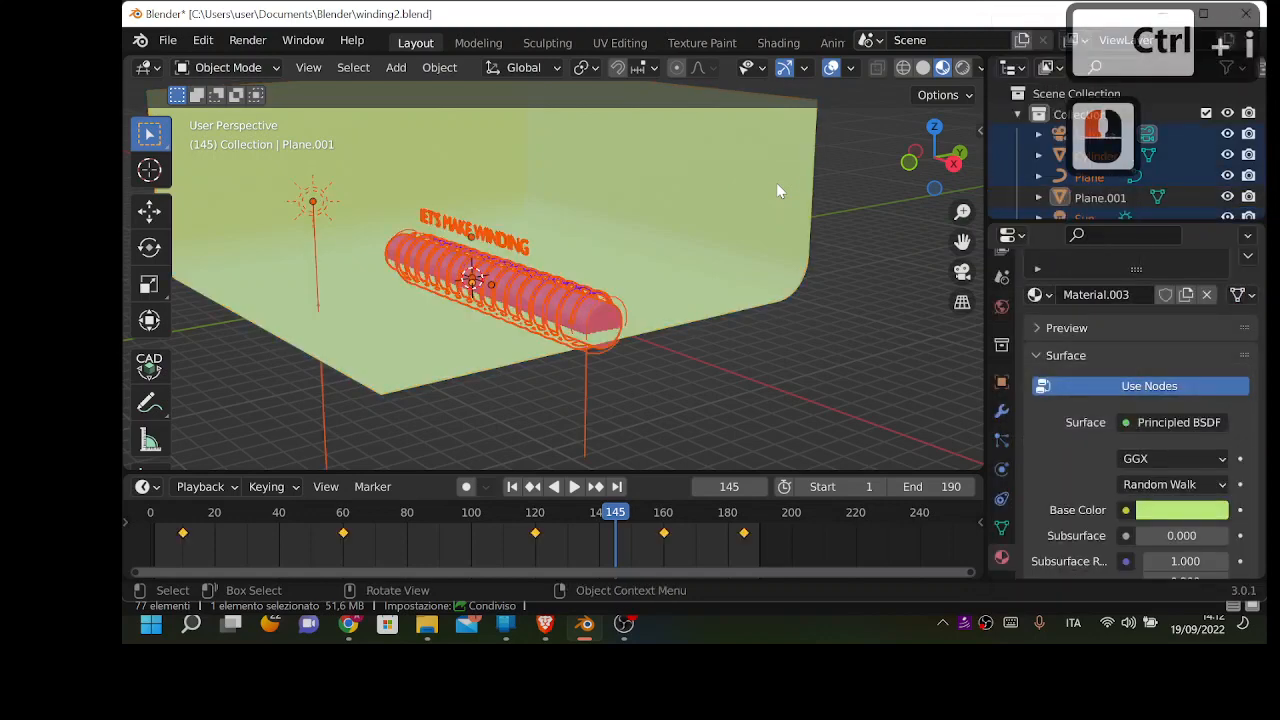
pyautogui.press('g')
pyautogui.press('z')
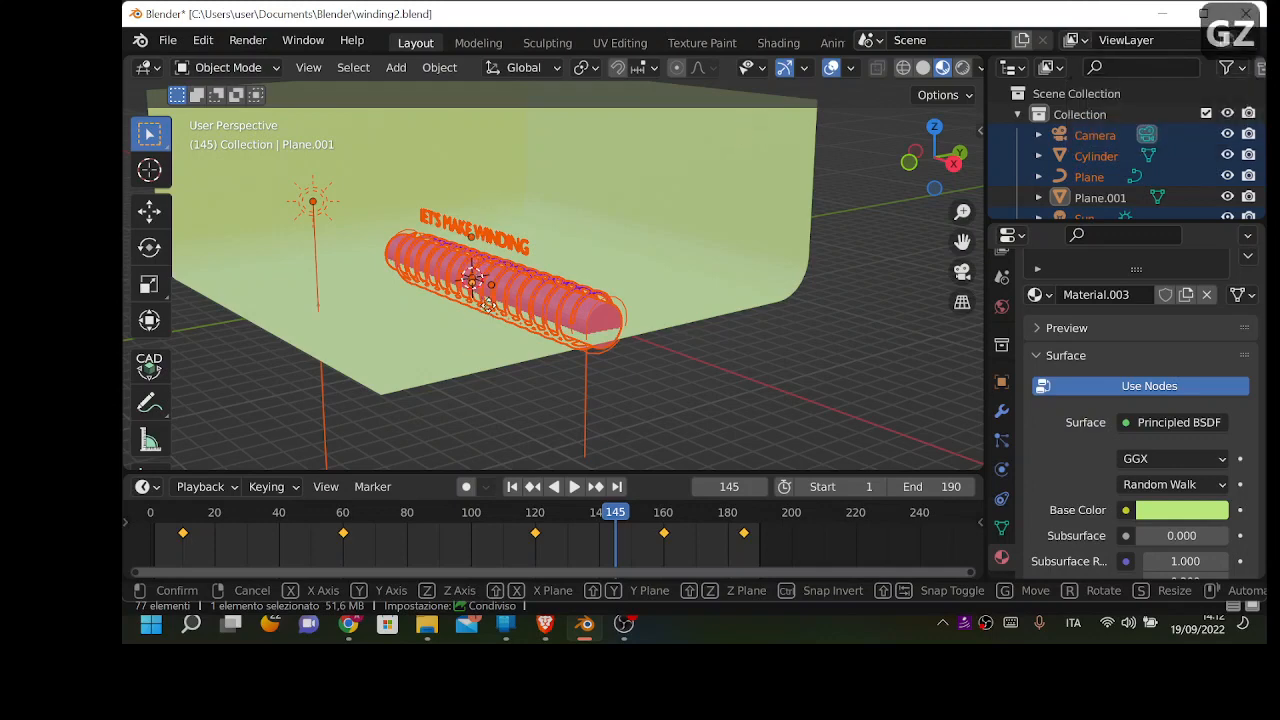
pyautogui.press('Escape')
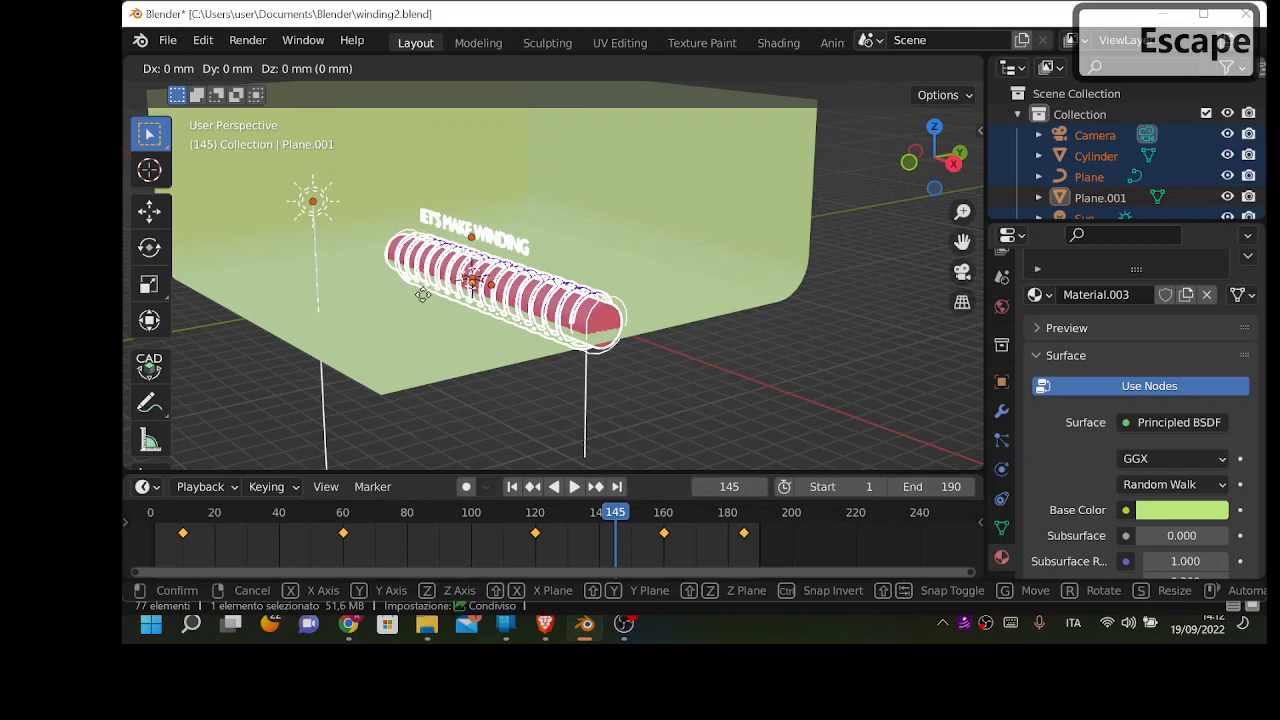
# Step: Move all objects except the backdrop up along the Z axis by about 6.3 mm
pyautogui.press('z')
pyautogui.press('g')
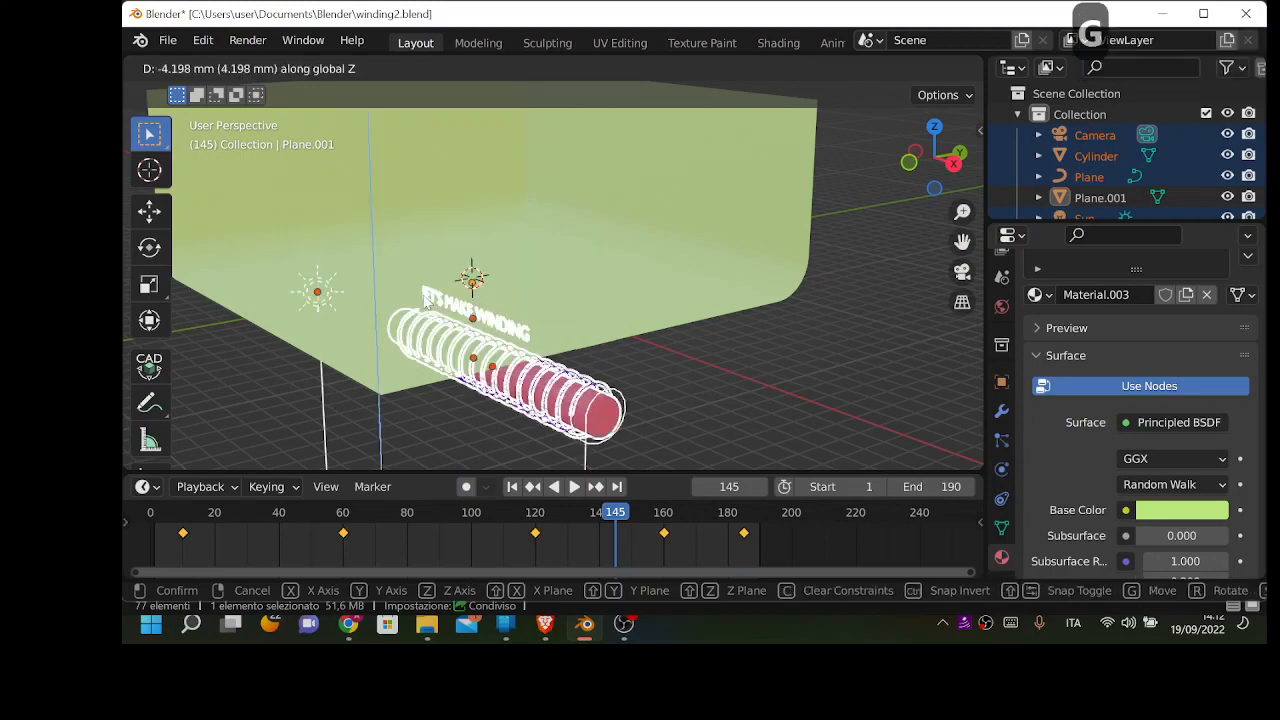
pyautogui.press('z')
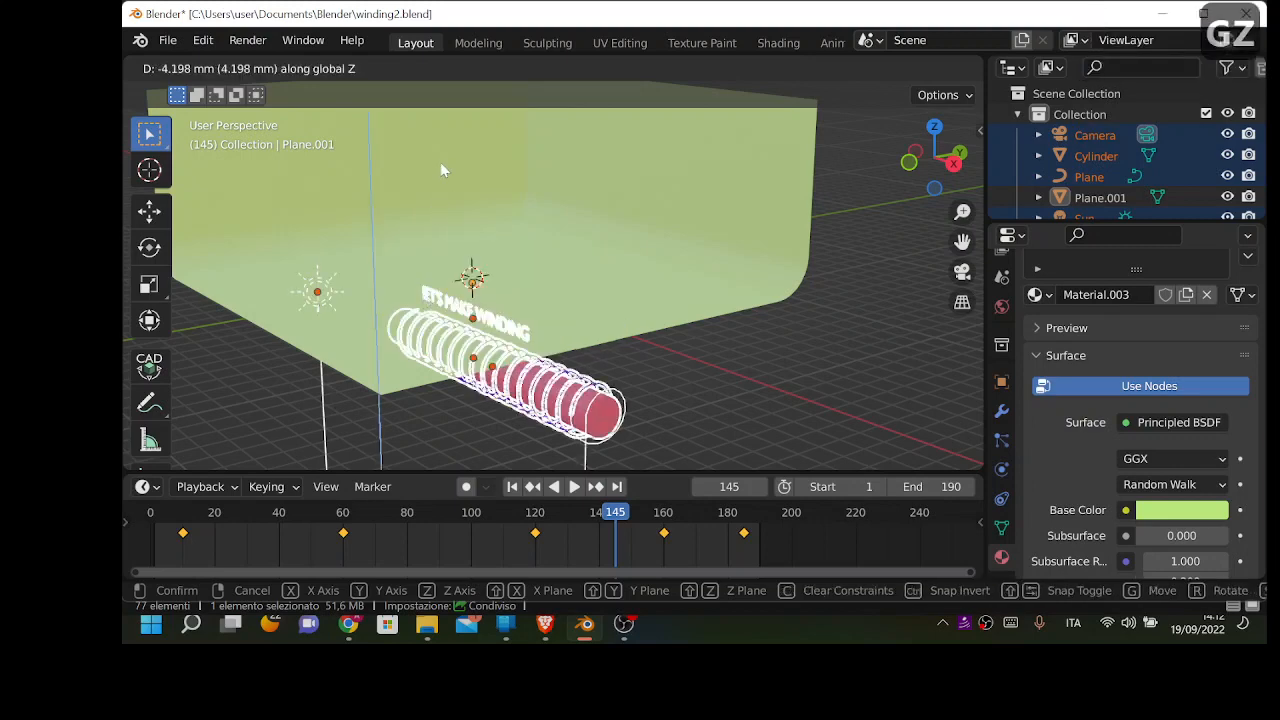
pyautogui.click(440, 104)
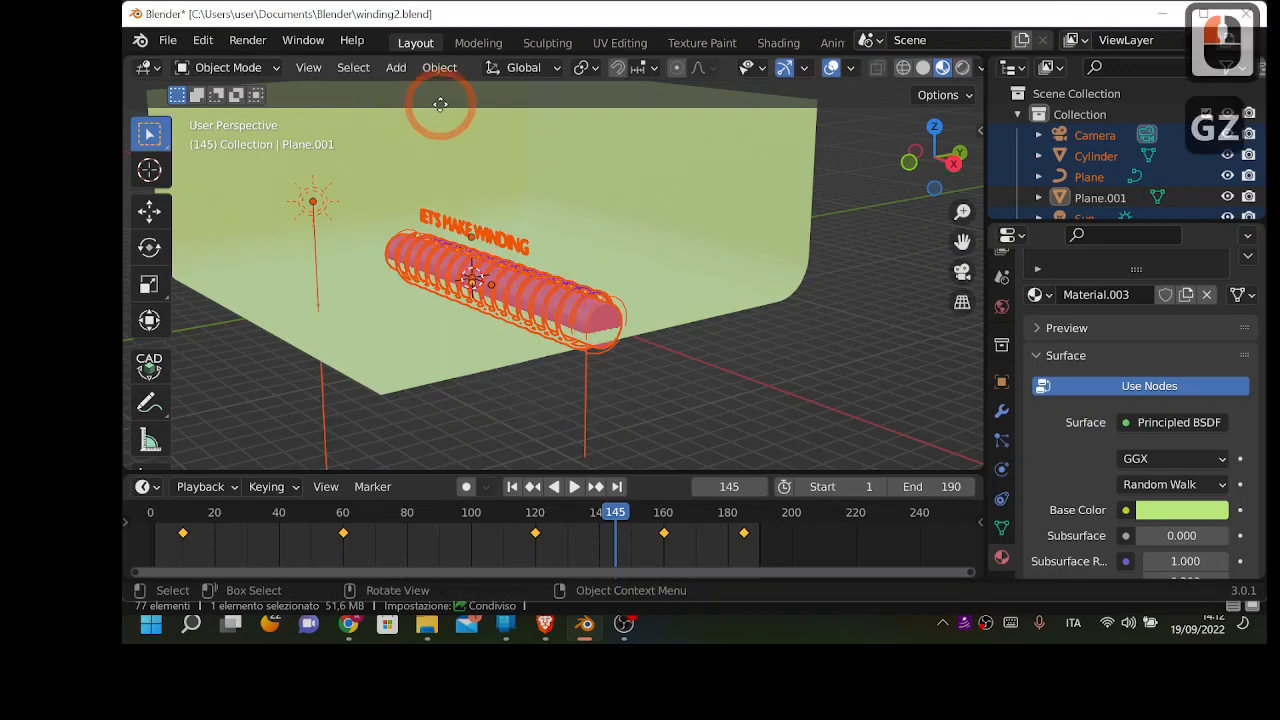
pyautogui.press('g')
pyautogui.press('z')
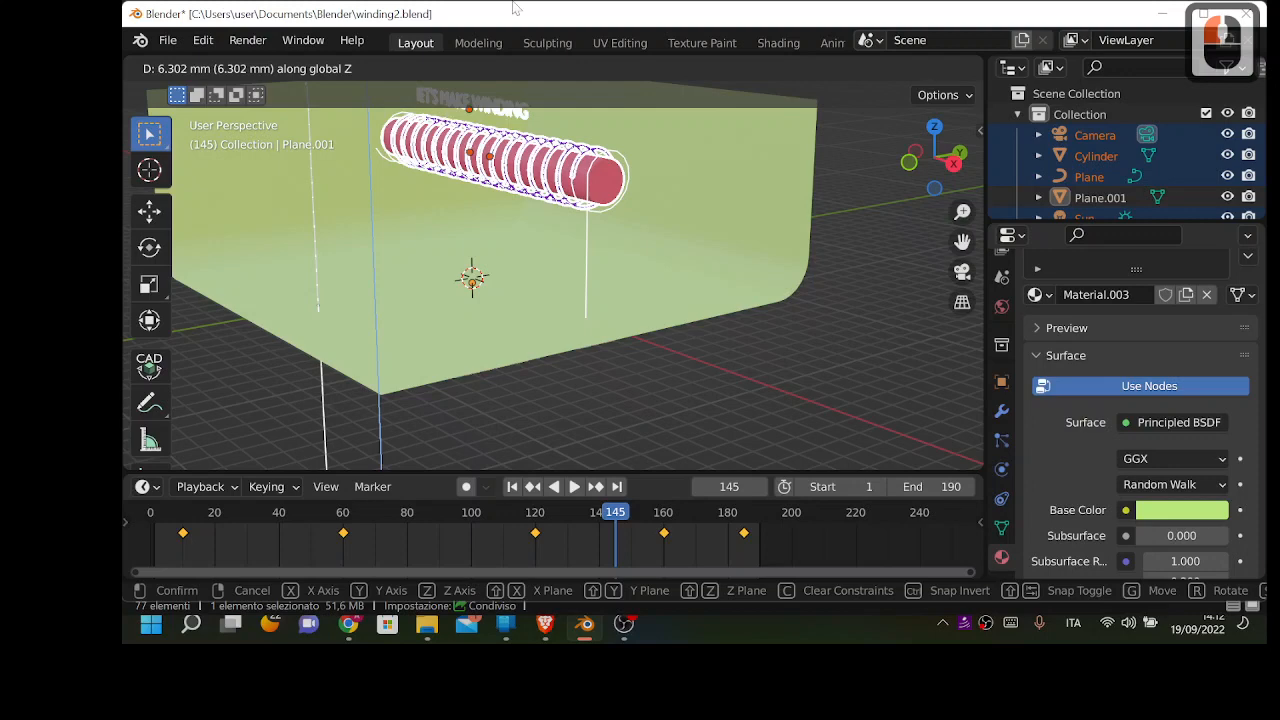
# Step: Lower the same objects along the Z axis by about 2.3 mm towards the backdrop floor, and end by deselecting them
pyautogui.scroll(-3, 530, 211)
pyautogui.scroll(1, 530, 211)
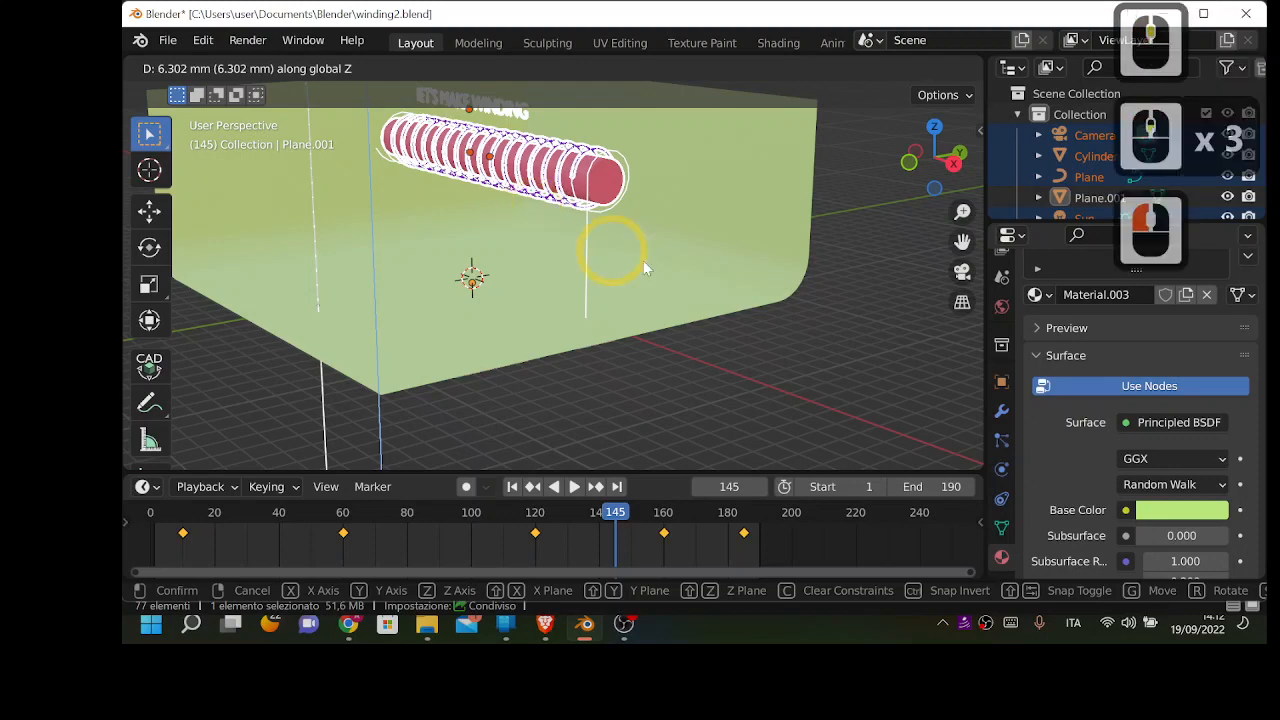
pyautogui.scroll(-1, 636, 264)
pyautogui.moveTo(635, 264); pyautogui.dragTo(612, 222, button='middle')
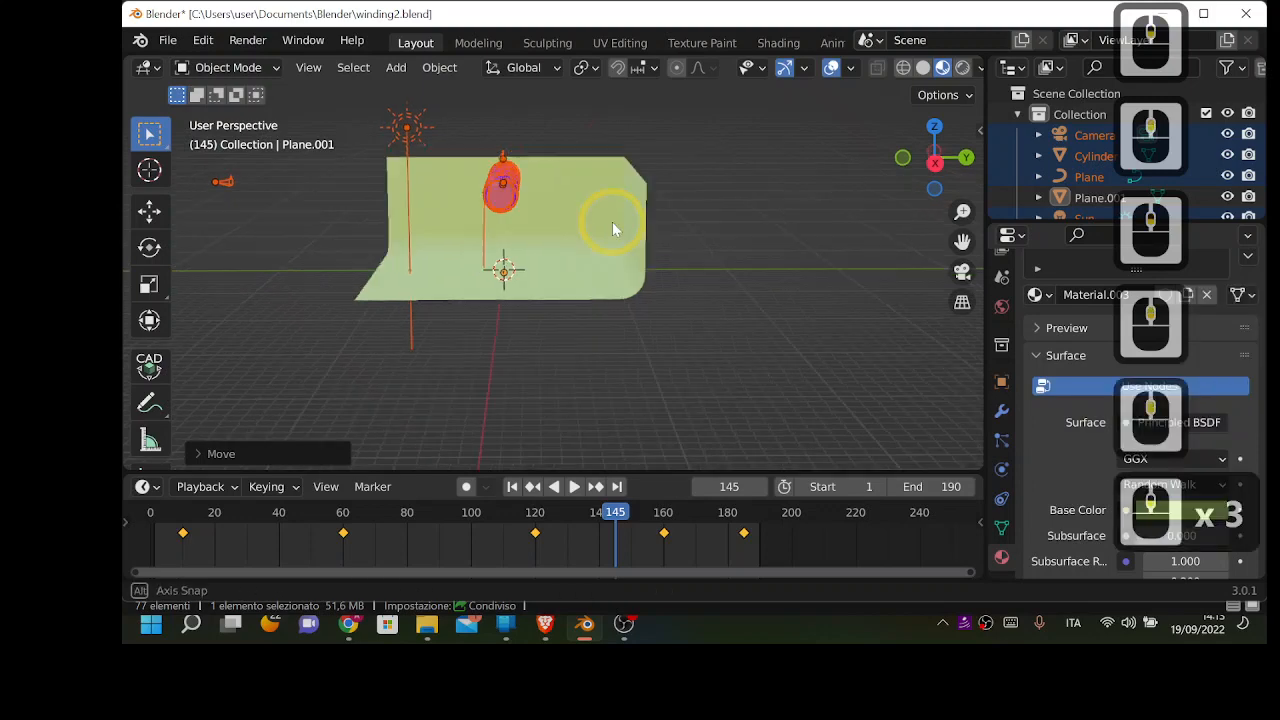
pyautogui.press('g')
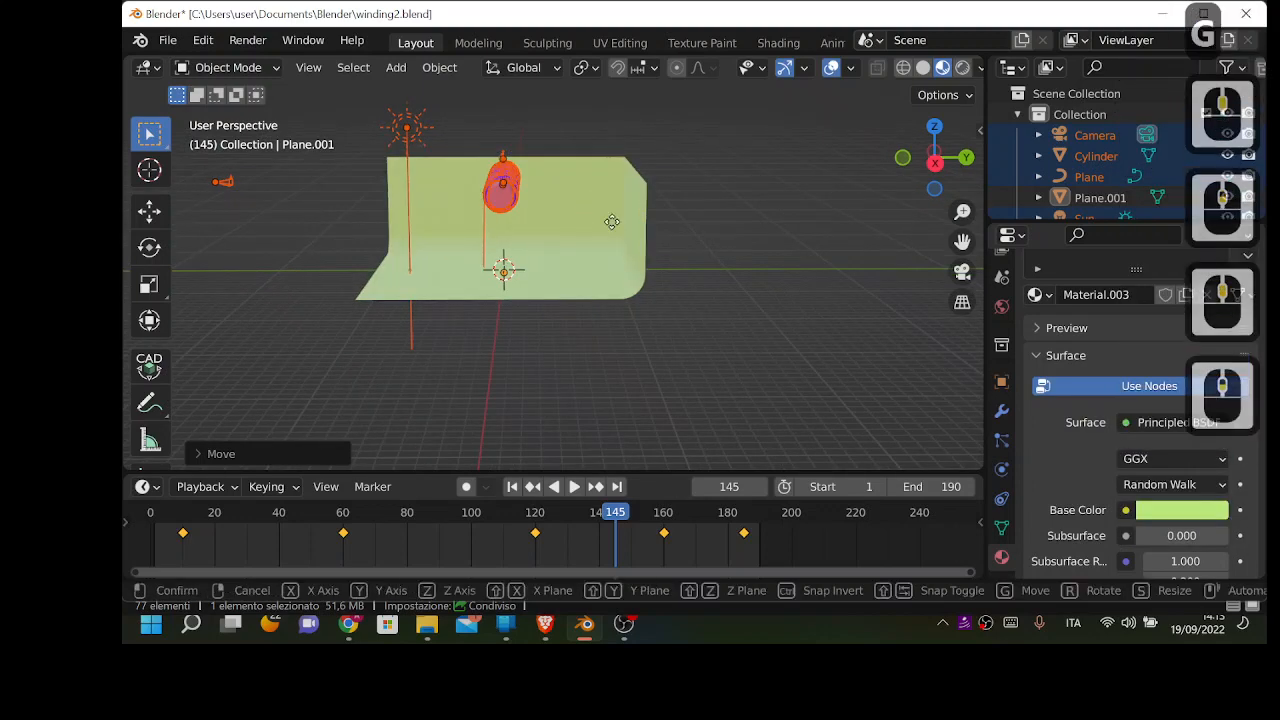
pyautogui.press('z')
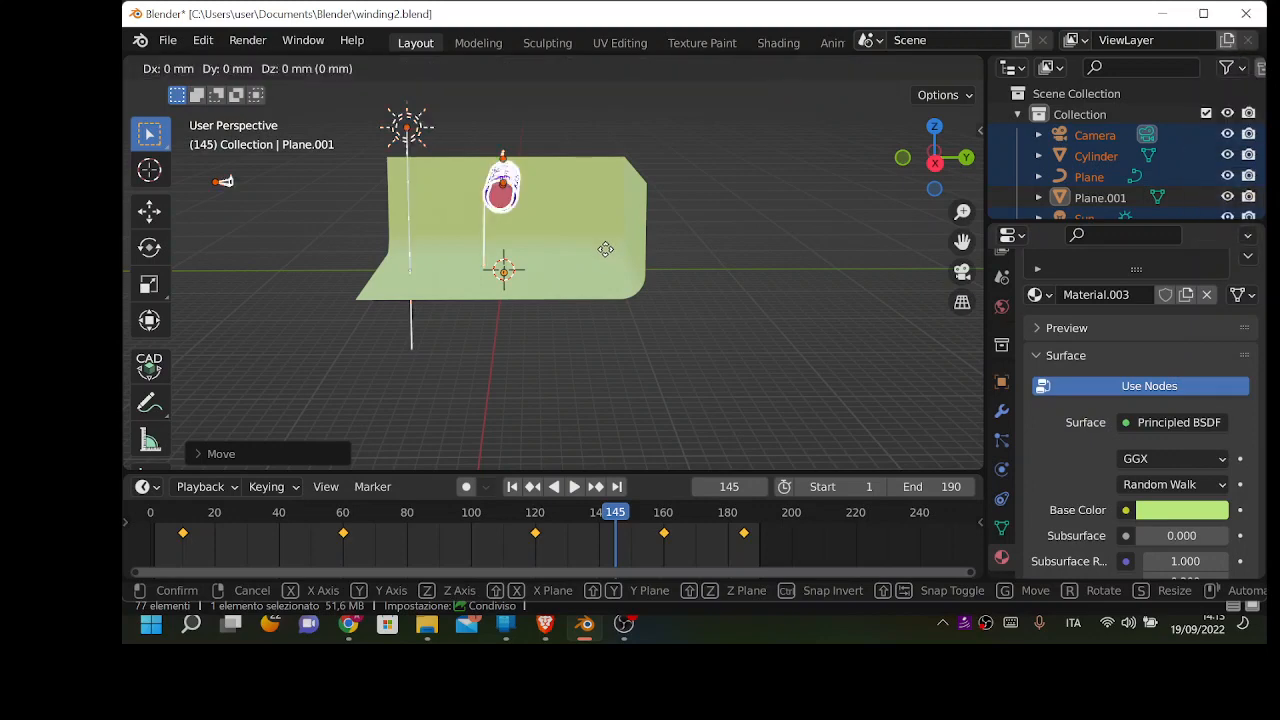
pyautogui.click(604, 253)
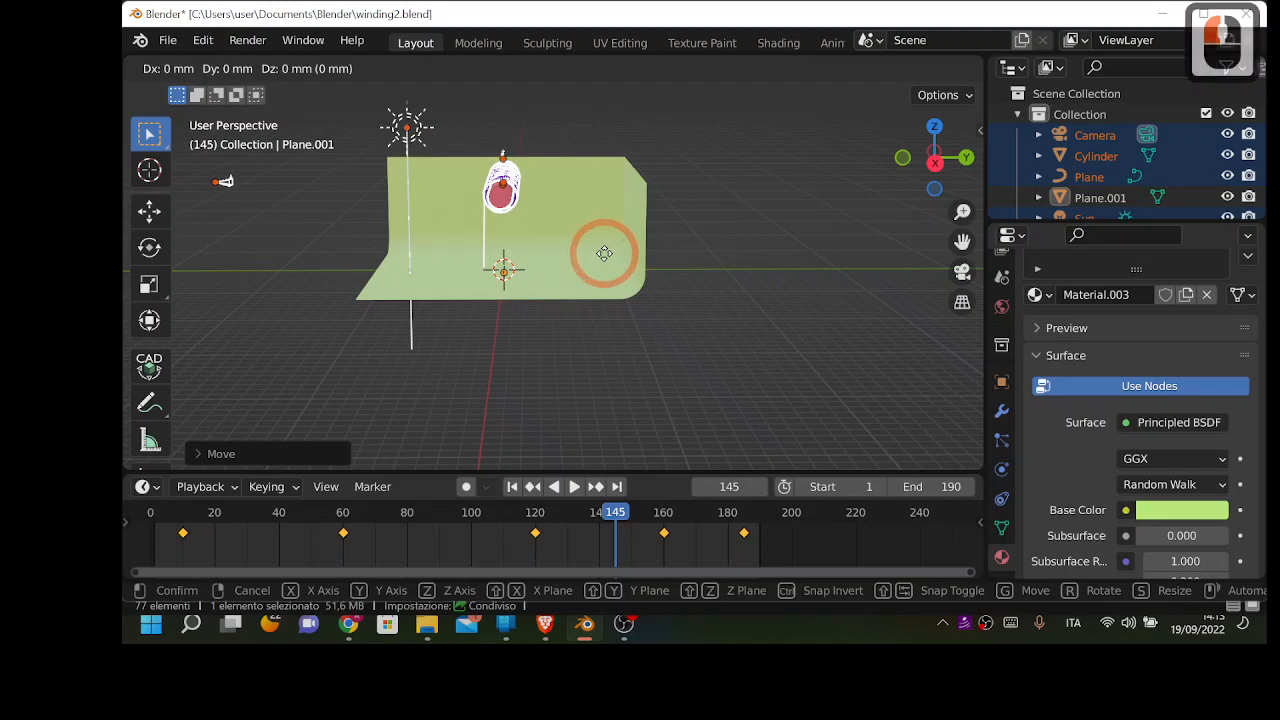
pyautogui.moveTo(652, 263); pyautogui.dragTo(709, 278, button='middle')
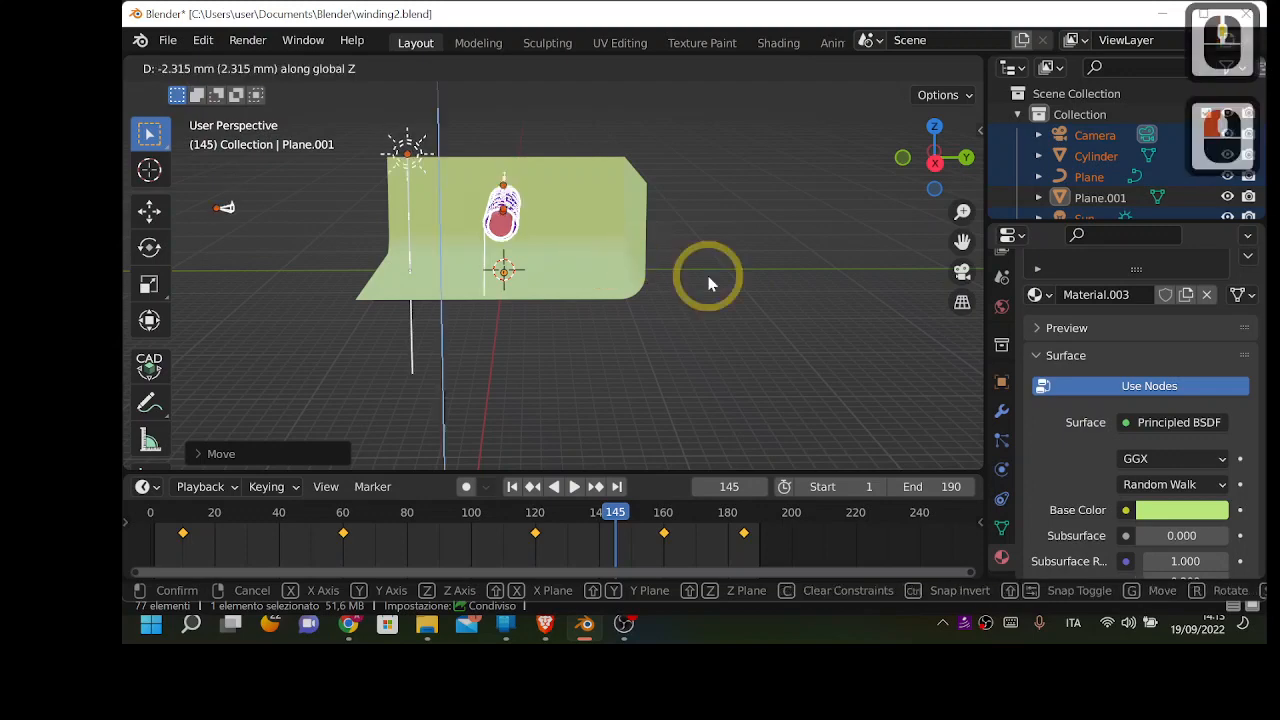
pyautogui.click(573, 268)
# Step: Set the base color of the "LET'S MAKE WINDING" text material to yellow (H 0.151, S 0.997, V 0.957)
pyautogui.moveTo(560, 286); pyautogui.dragTo(465, 272, button='middle')
pyautogui.click(479, 263)
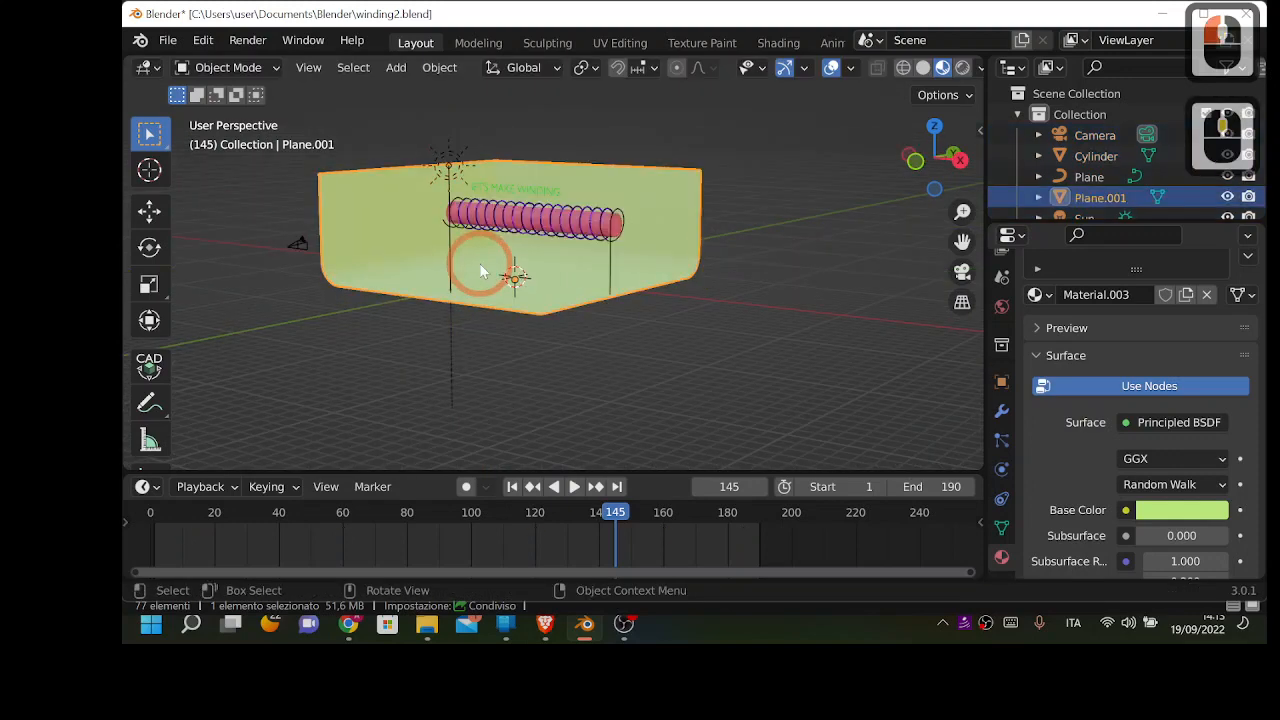
pyautogui.scroll(3, 479, 263)
pyautogui.moveTo(556, 245); pyautogui.dragTo(530, 121, button='middle')
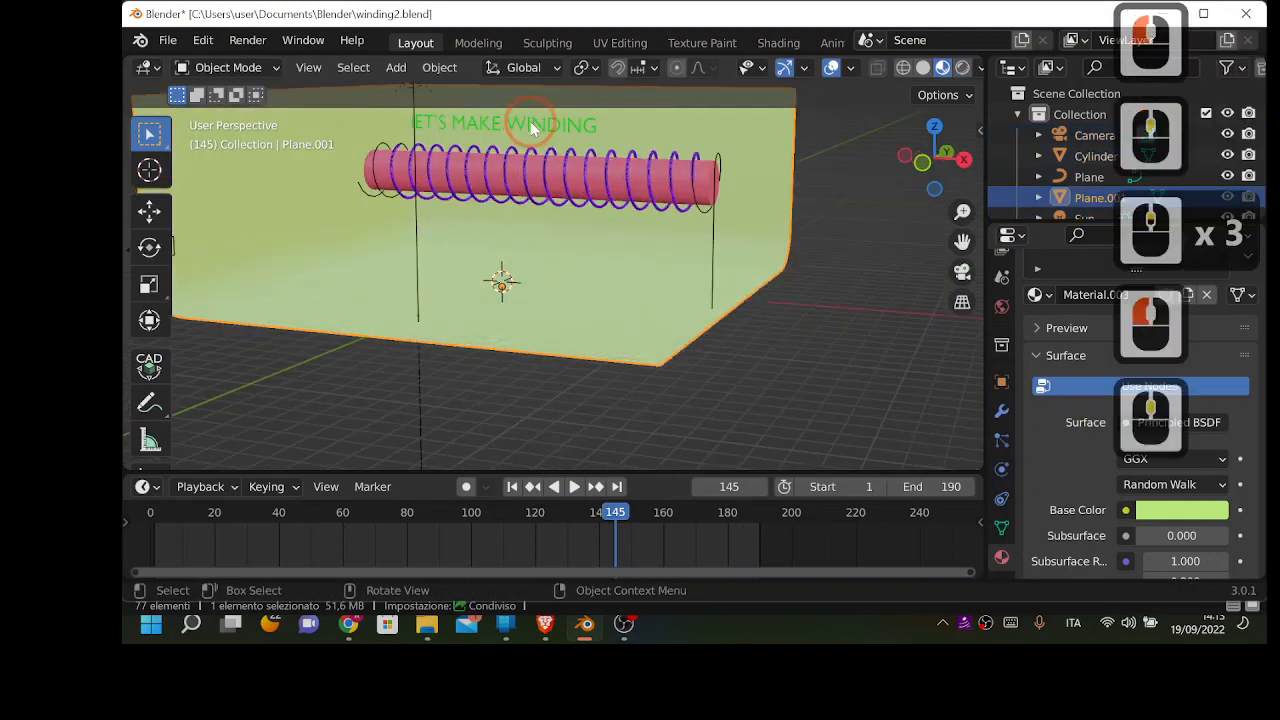
pyautogui.click(530, 121)
pyautogui.click(1182, 510)
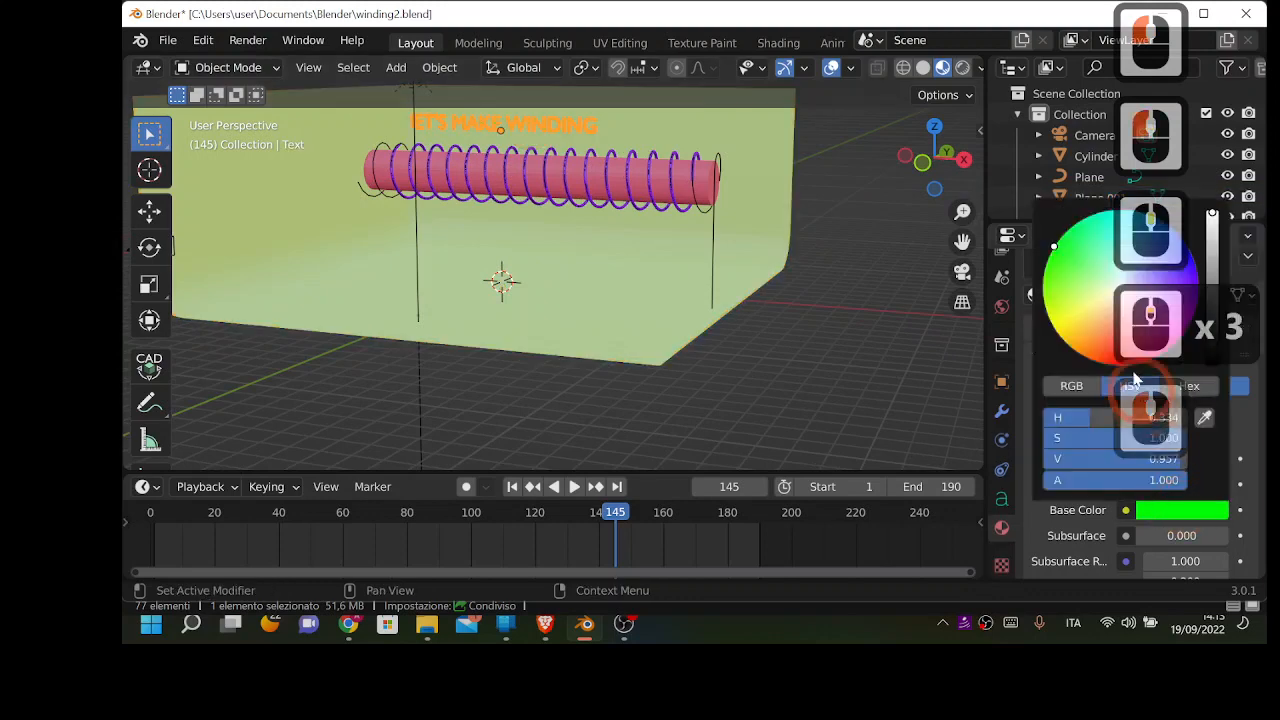
pyautogui.click(1065, 322)
pyautogui.click(557, 294)
pyautogui.click(452, 287)
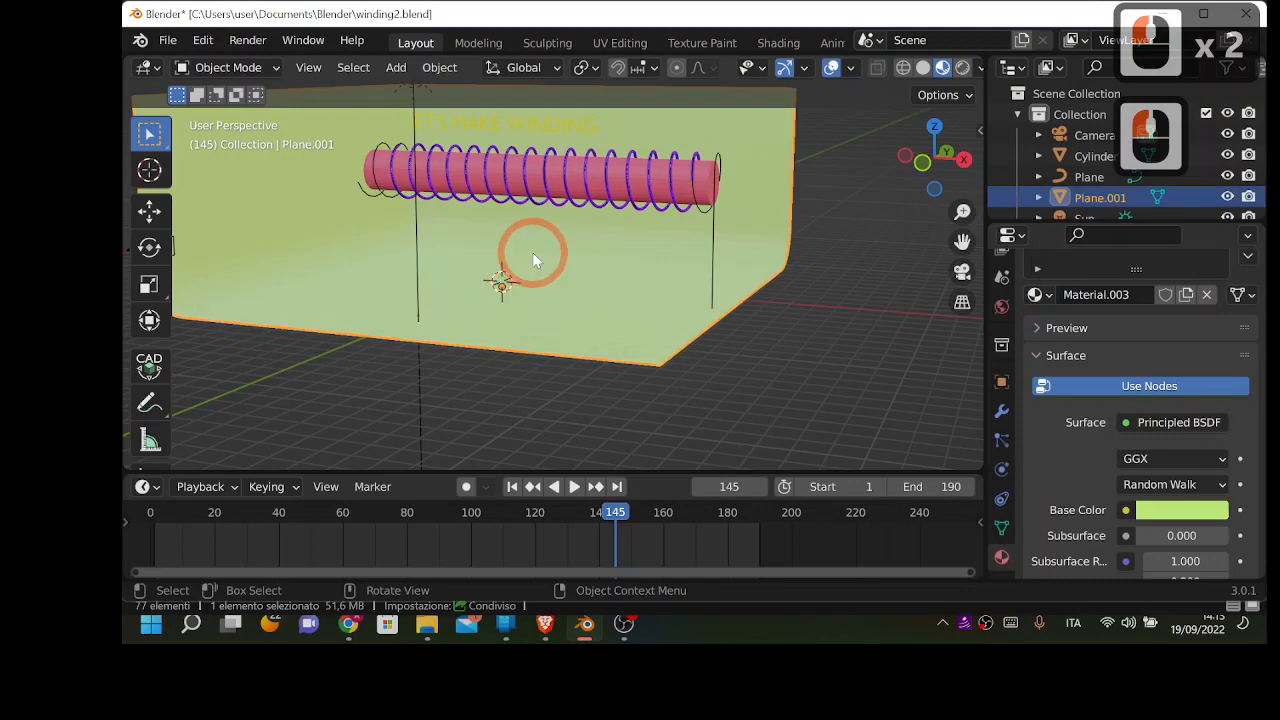
# Step: Change the base color of the "LET'S MAKE WINDING" text material to a pale yellow-green
pyautogui.click(580, 128)
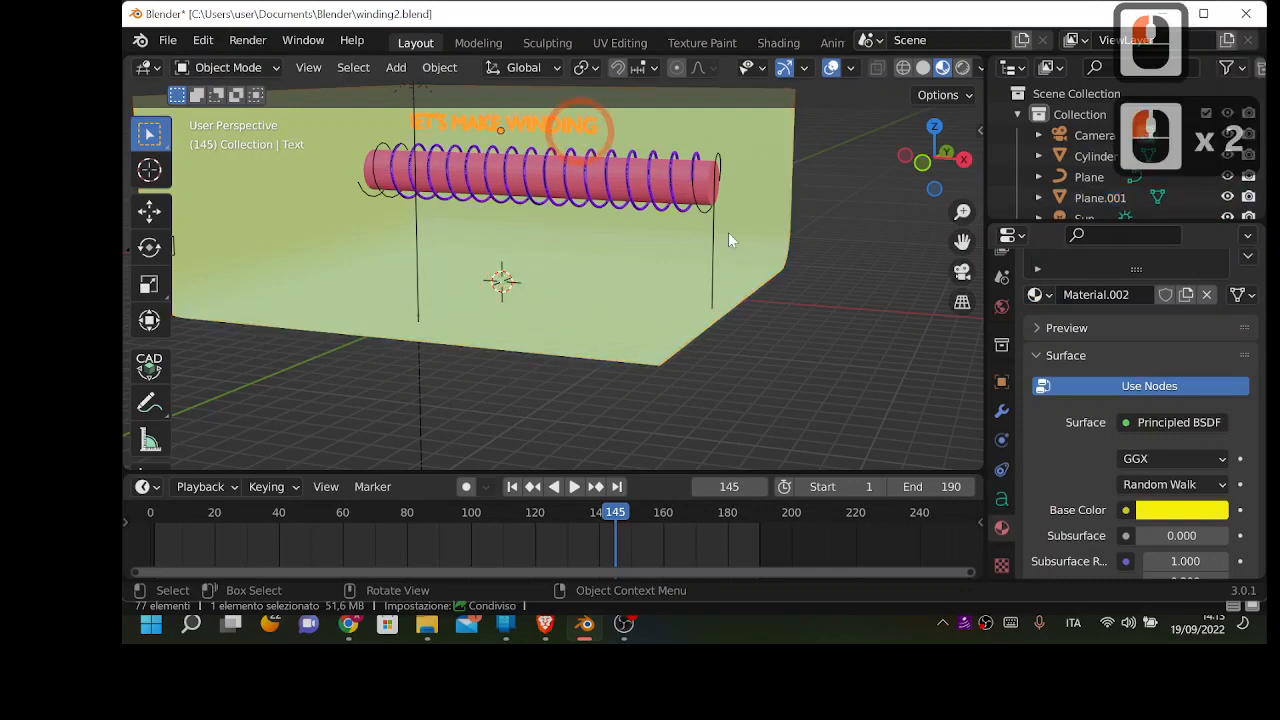
pyautogui.click(1208, 510)
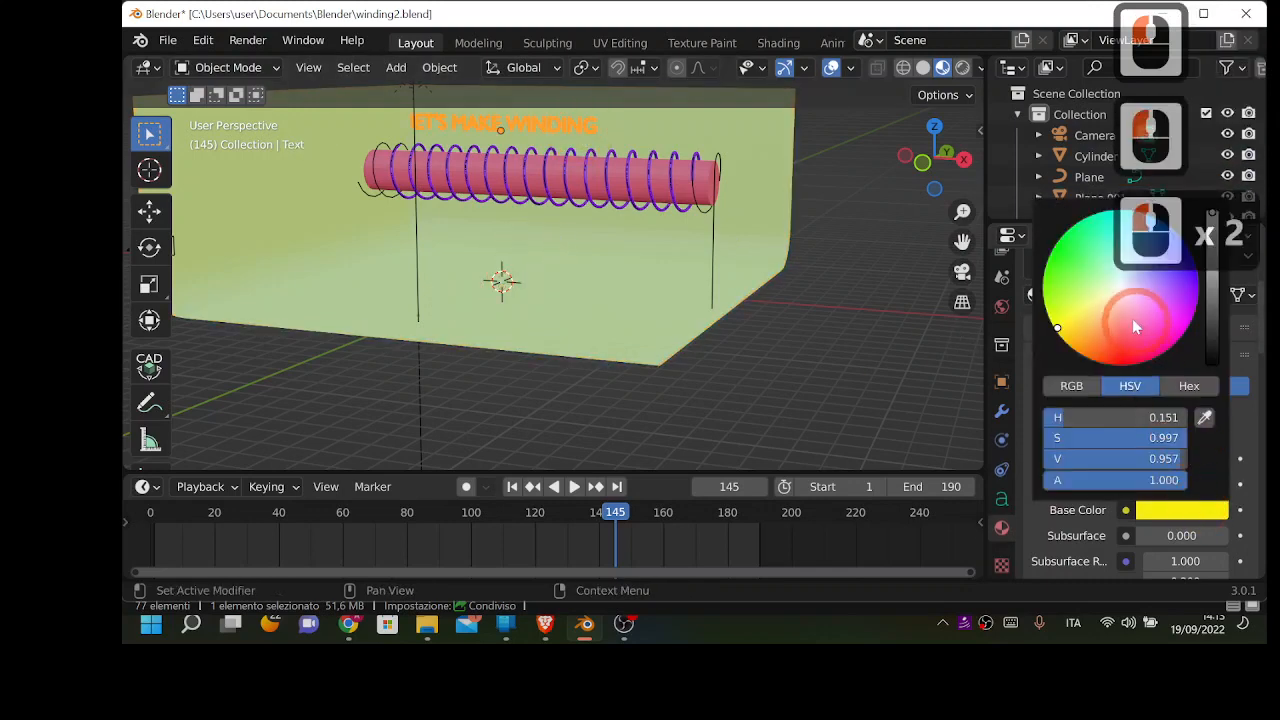
pyautogui.moveTo(1135, 327); pyautogui.dragTo(1102, 295)
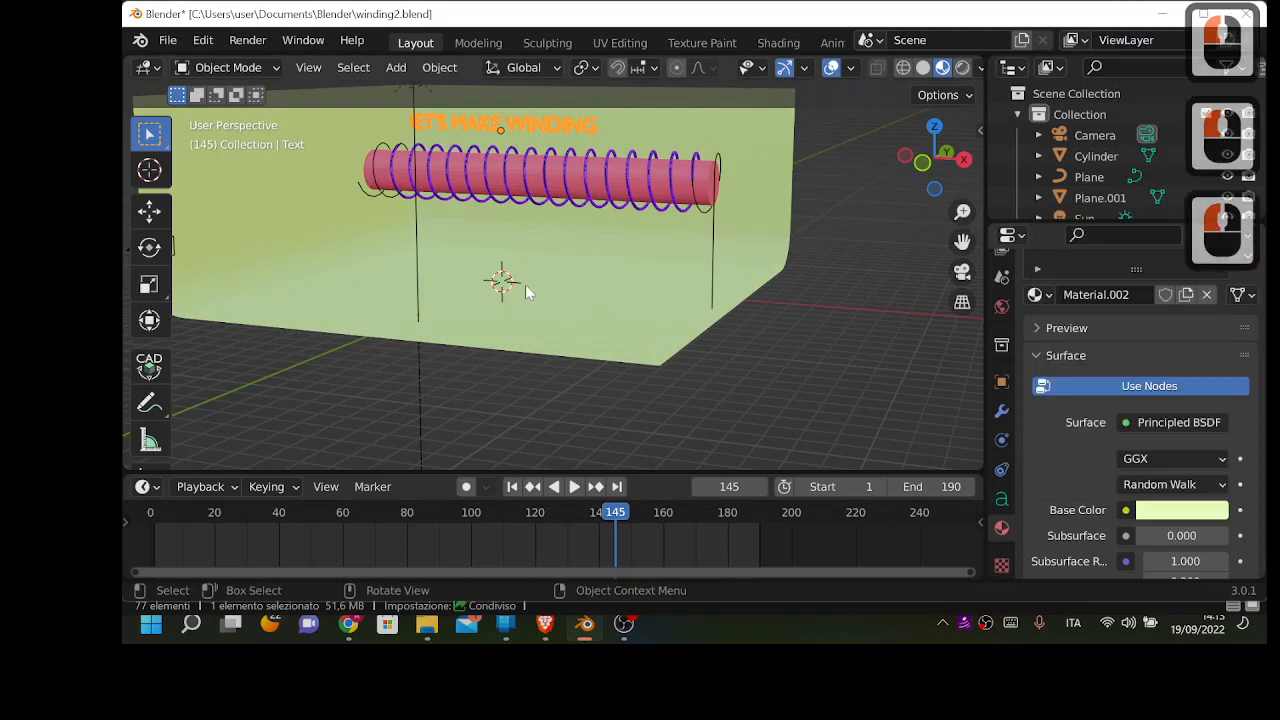
# Step: Brighten the emission color of the text material to a near-white tone without hue, and end with the backdrop selected
pyautogui.scroll(-12, 1133, 525)
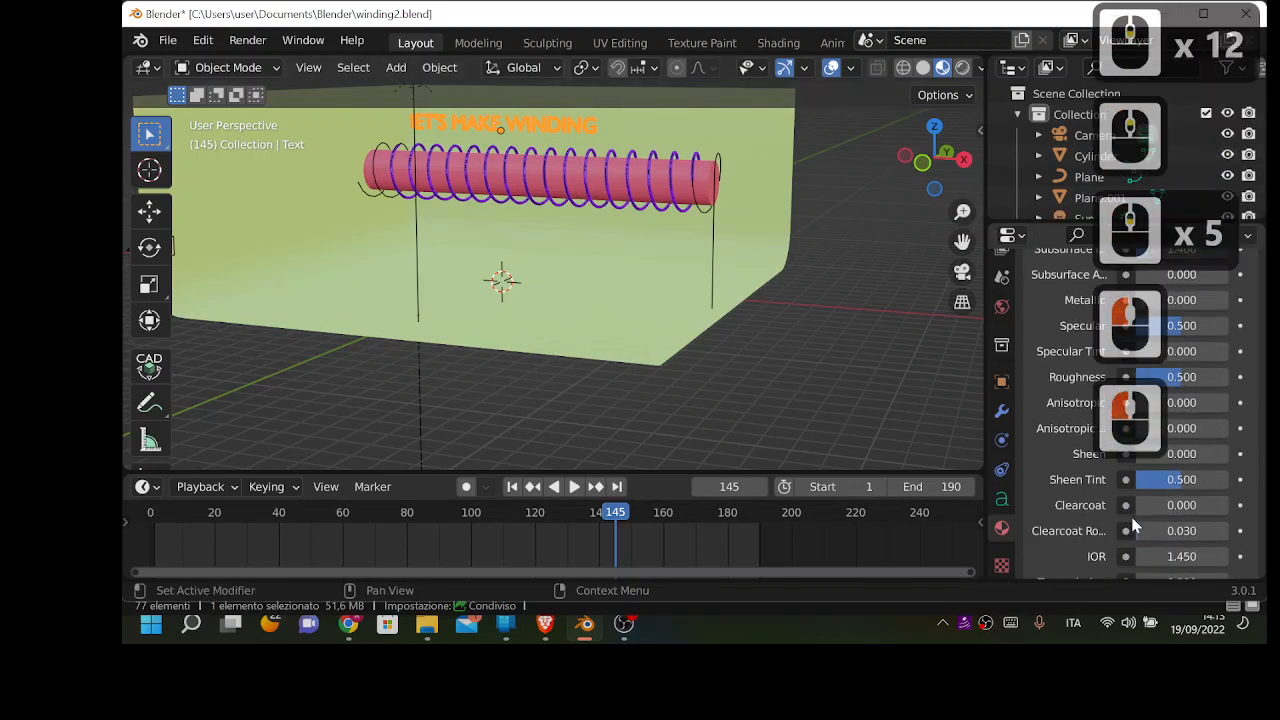
pyautogui.scroll(-10, 1130, 520)
pyautogui.click(1163, 428)
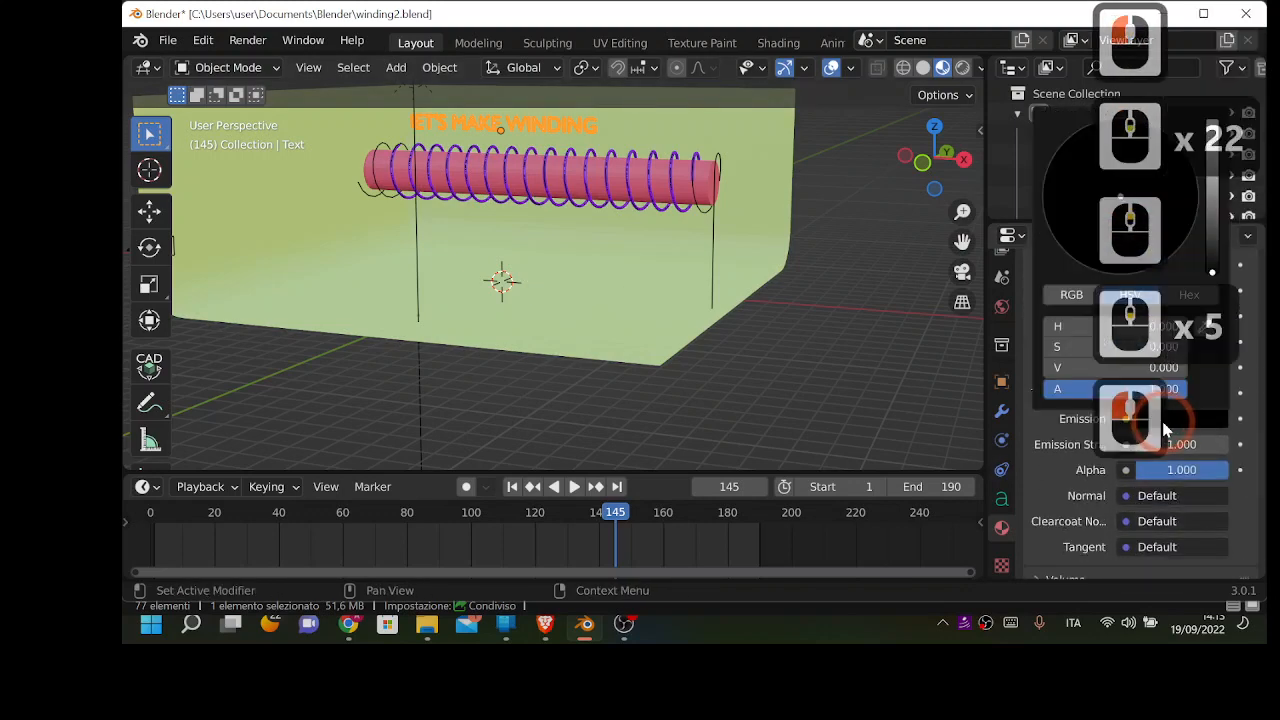
pyautogui.moveTo(1213, 271); pyautogui.dragTo(1213, 157)
pyautogui.click(622, 264)
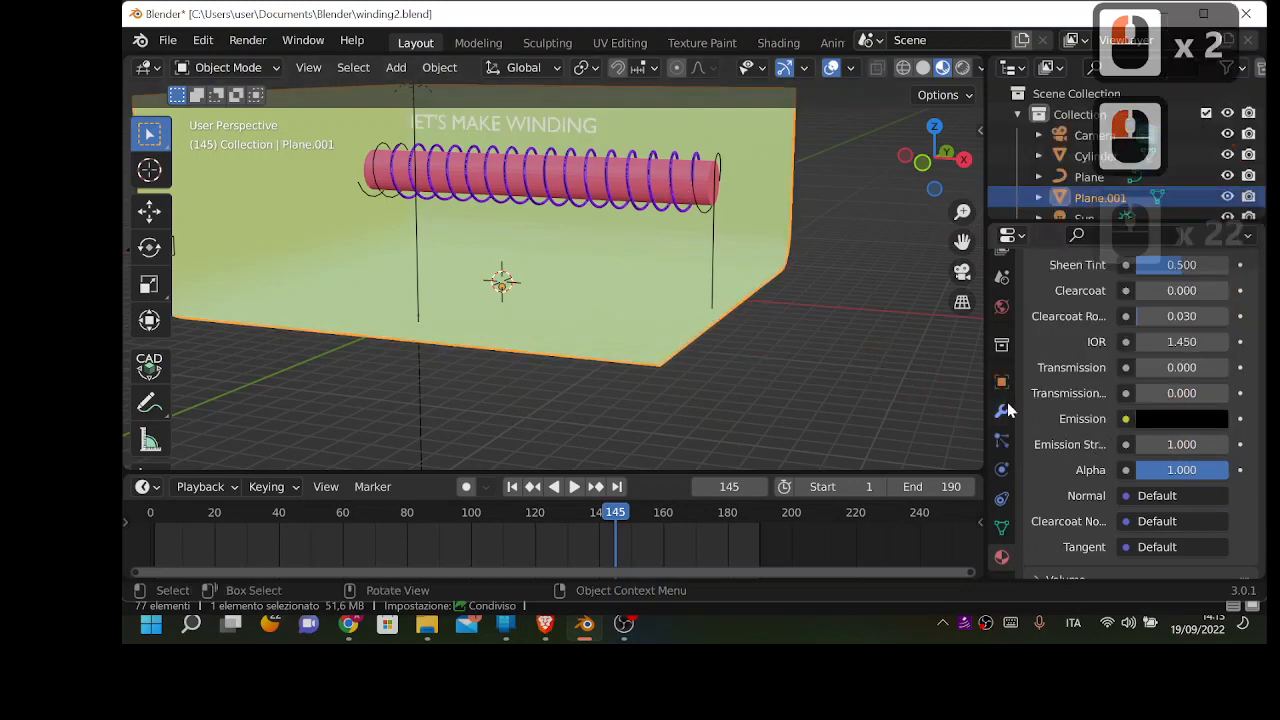
# Step: Darken the backdrop material's base color to a dark olive green (H 0.252, S 0.712)
pyautogui.scroll(4, 1165, 417)
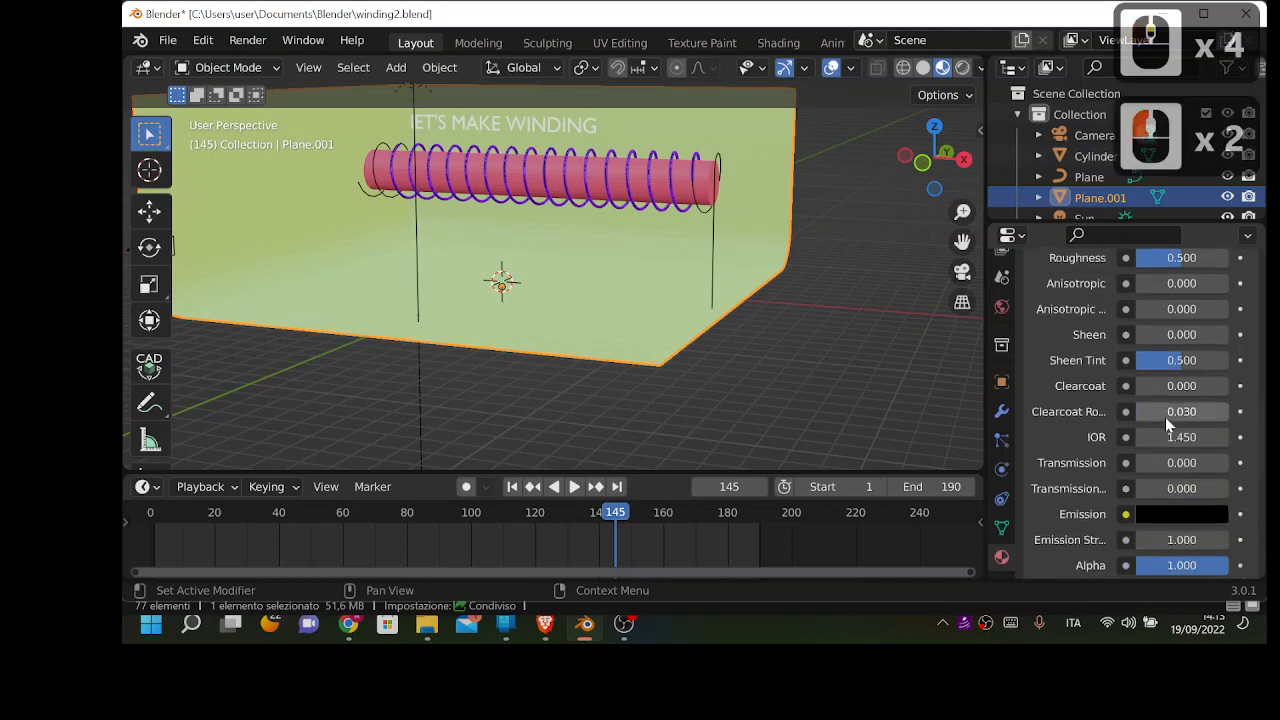
pyautogui.scroll(10, 1165, 417)
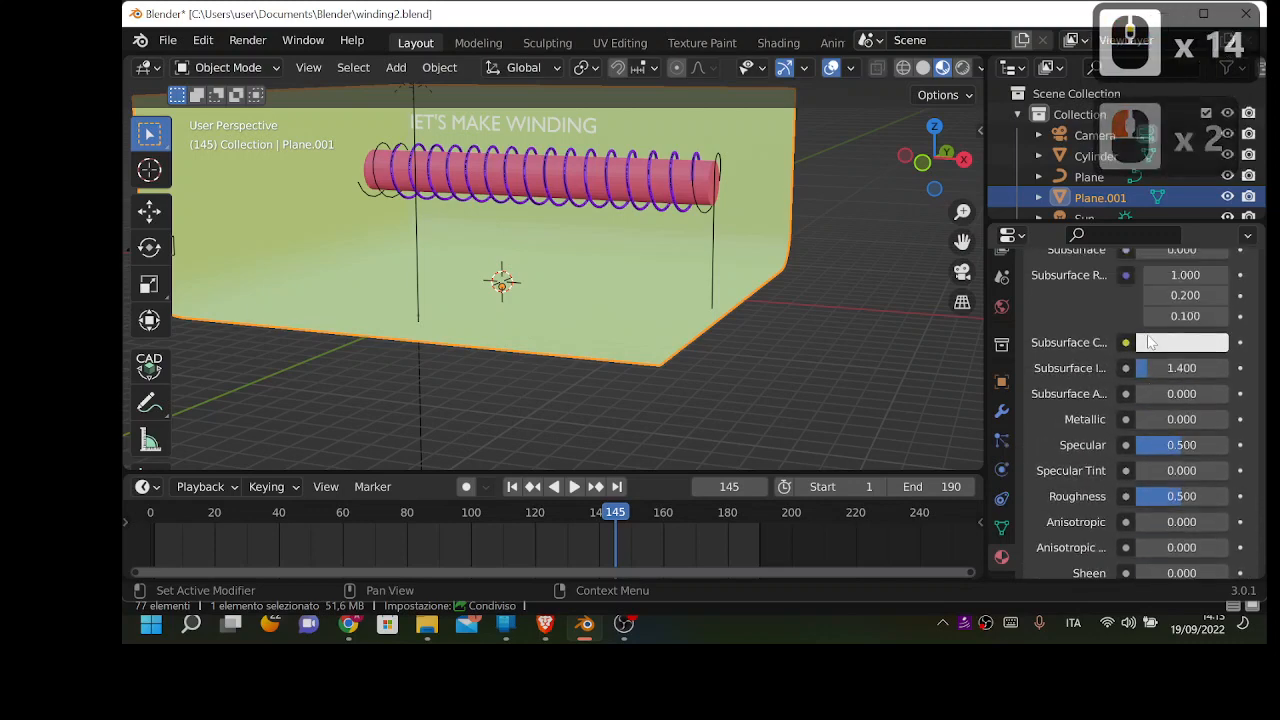
pyautogui.scroll(4, 1148, 341)
pyautogui.click(1160, 319)
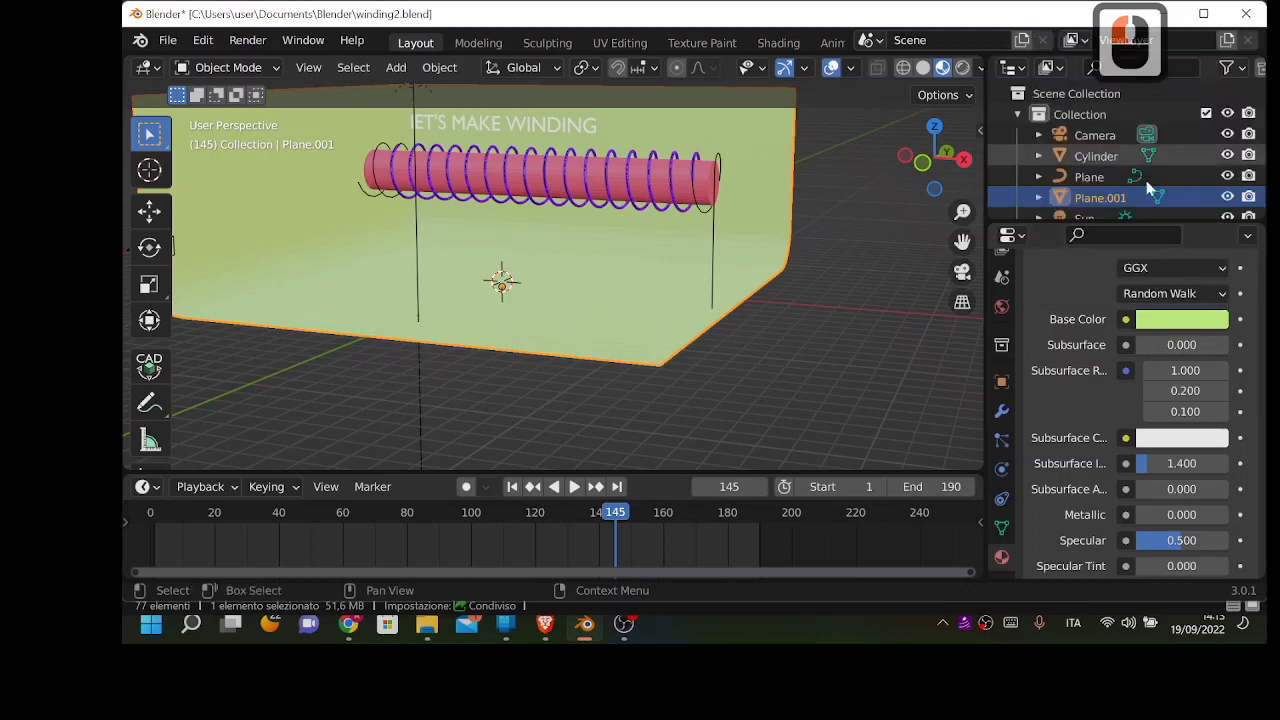
pyautogui.click(1188, 322)
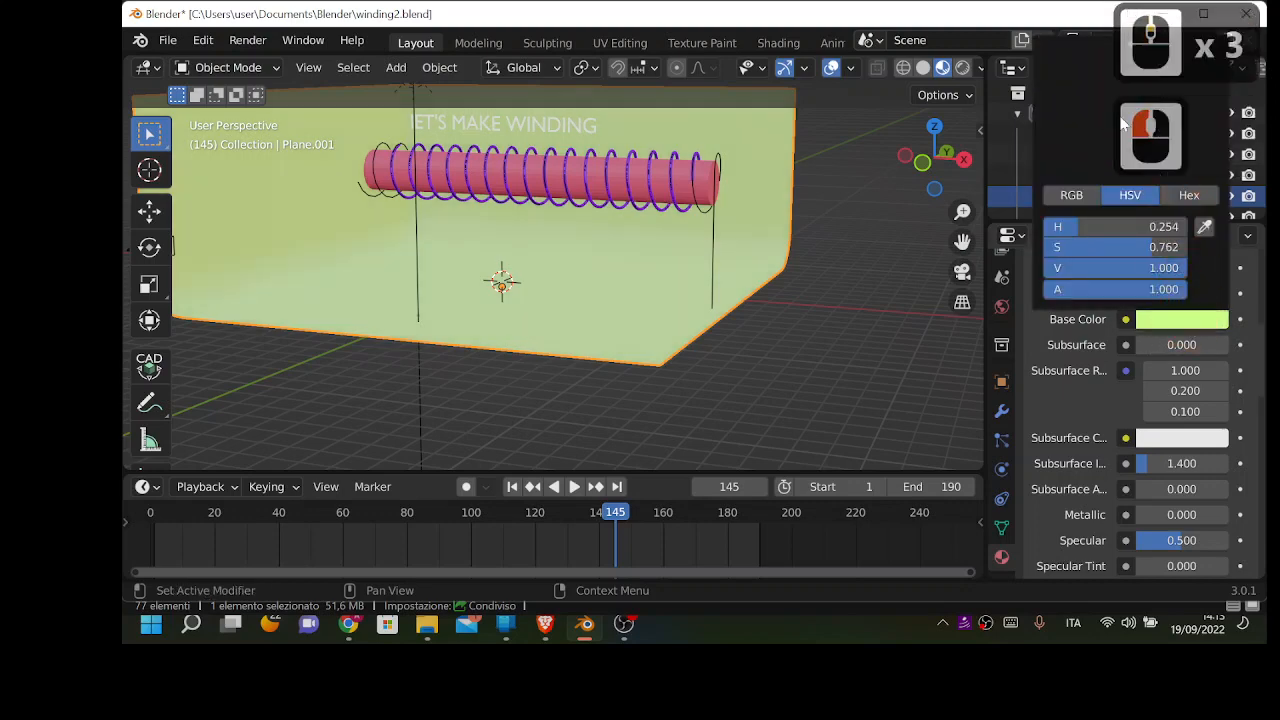
pyautogui.scroll(3, 1128, 62)
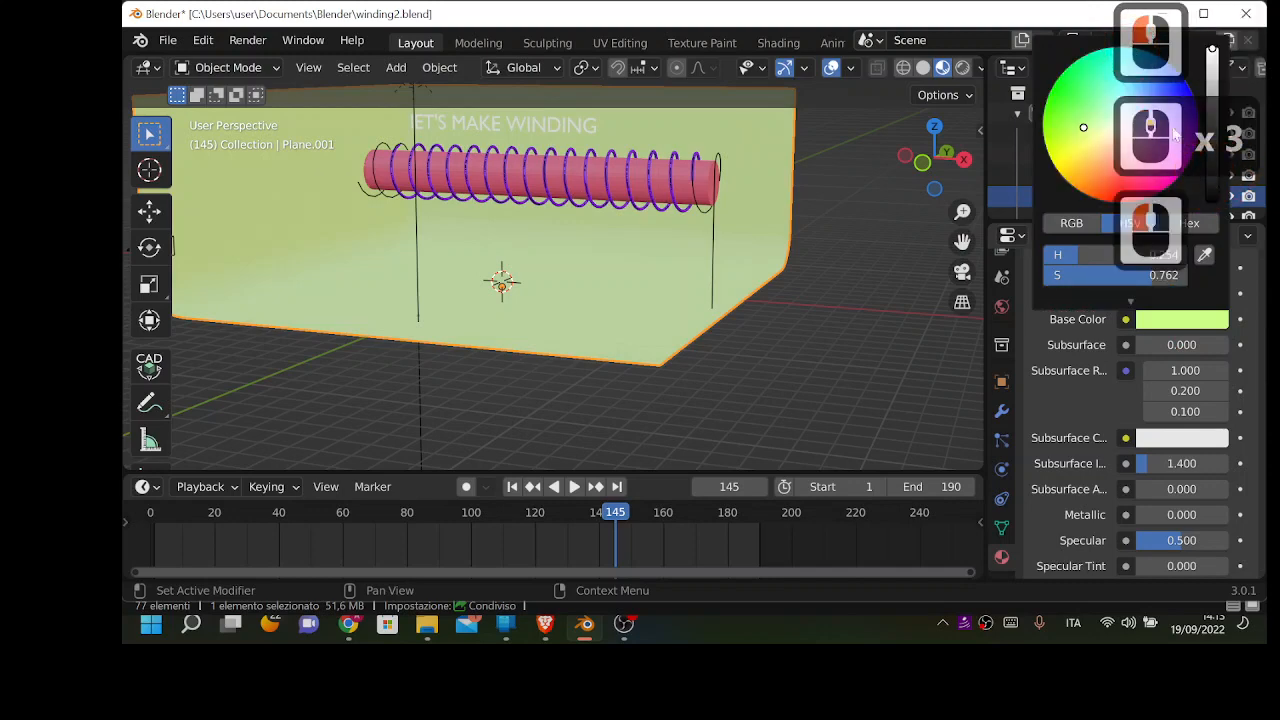
pyautogui.moveTo(1213, 52); pyautogui.dragTo(1212, 150)
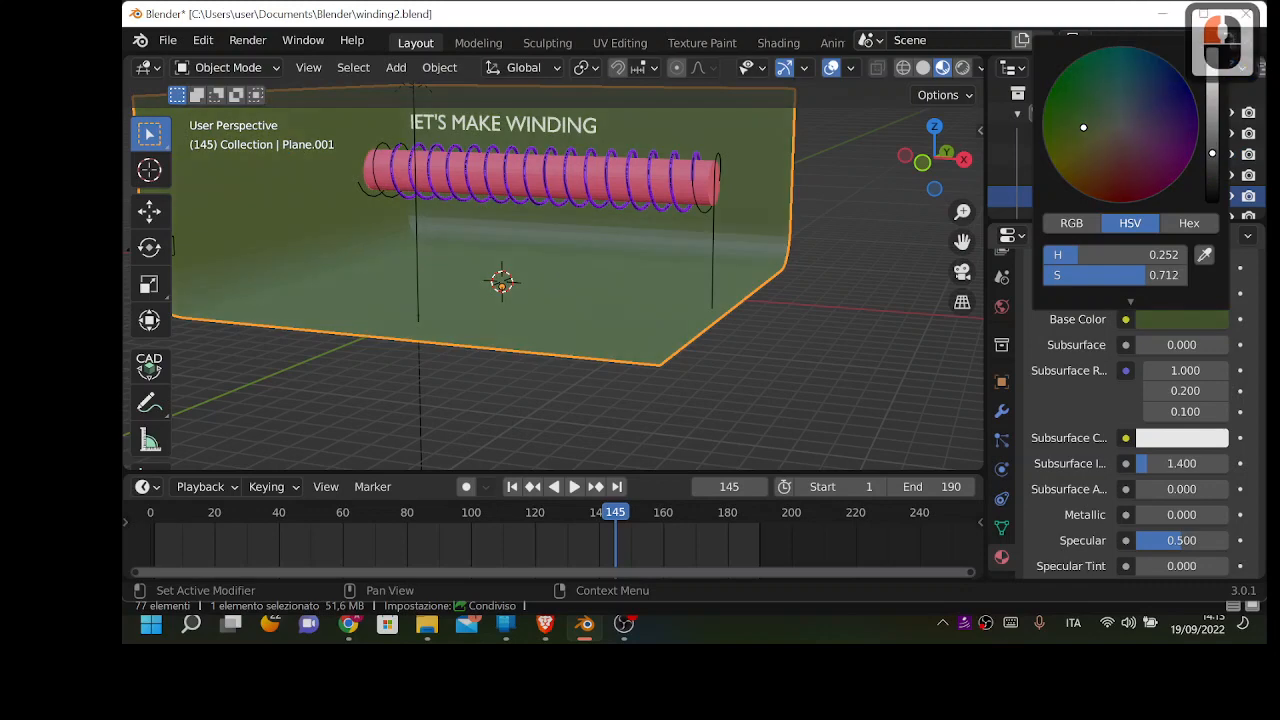
pyautogui.doubleClick(570, 228)
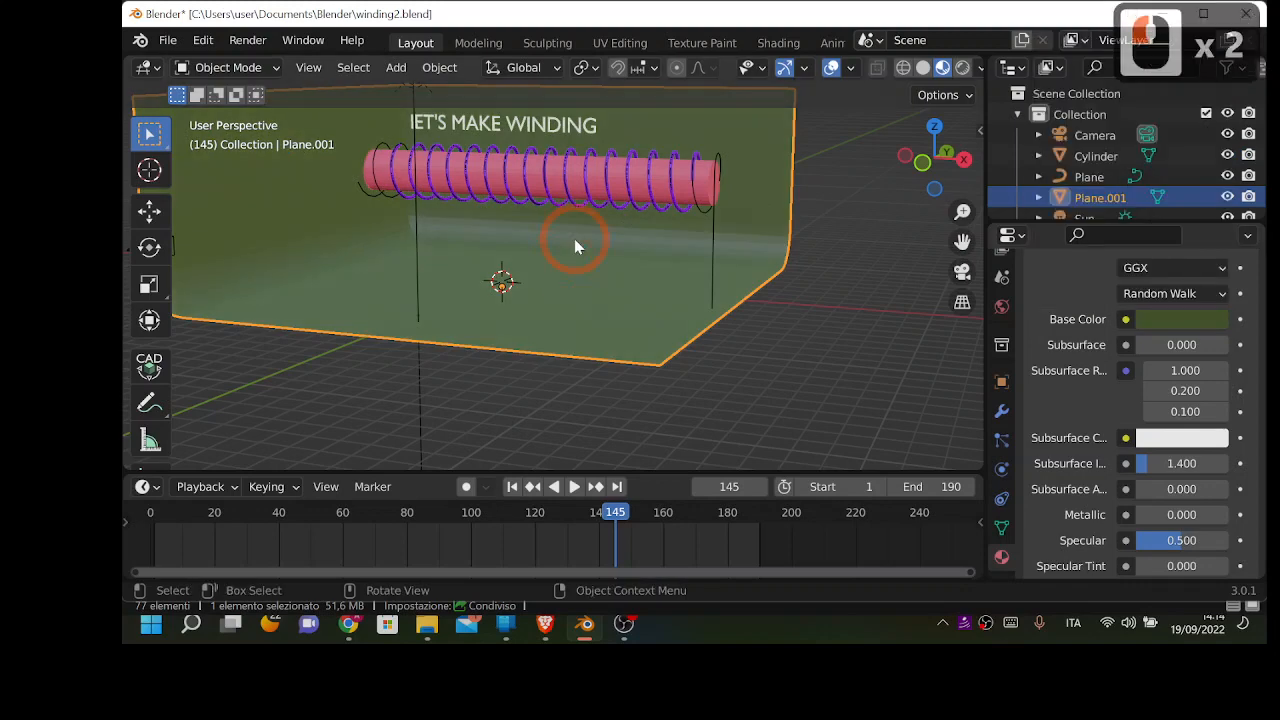
# Step: Move the backdrop plane up along the Z axis by about 1.2 mm, closer to the winding
pyautogui.scroll(3, 575, 246)
pyautogui.scroll(-4, 577, 244)
pyautogui.moveTo(615, 241); pyautogui.dragTo(697, 157, button='middle')
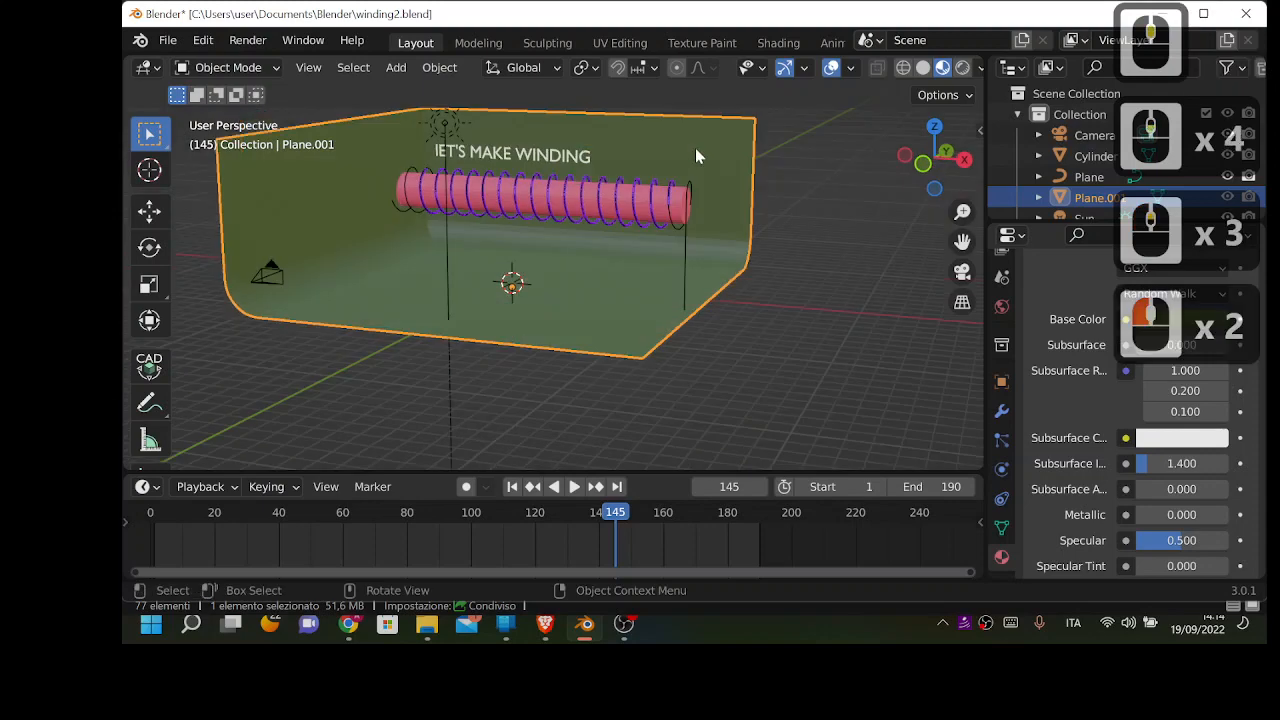
pyautogui.press('g')
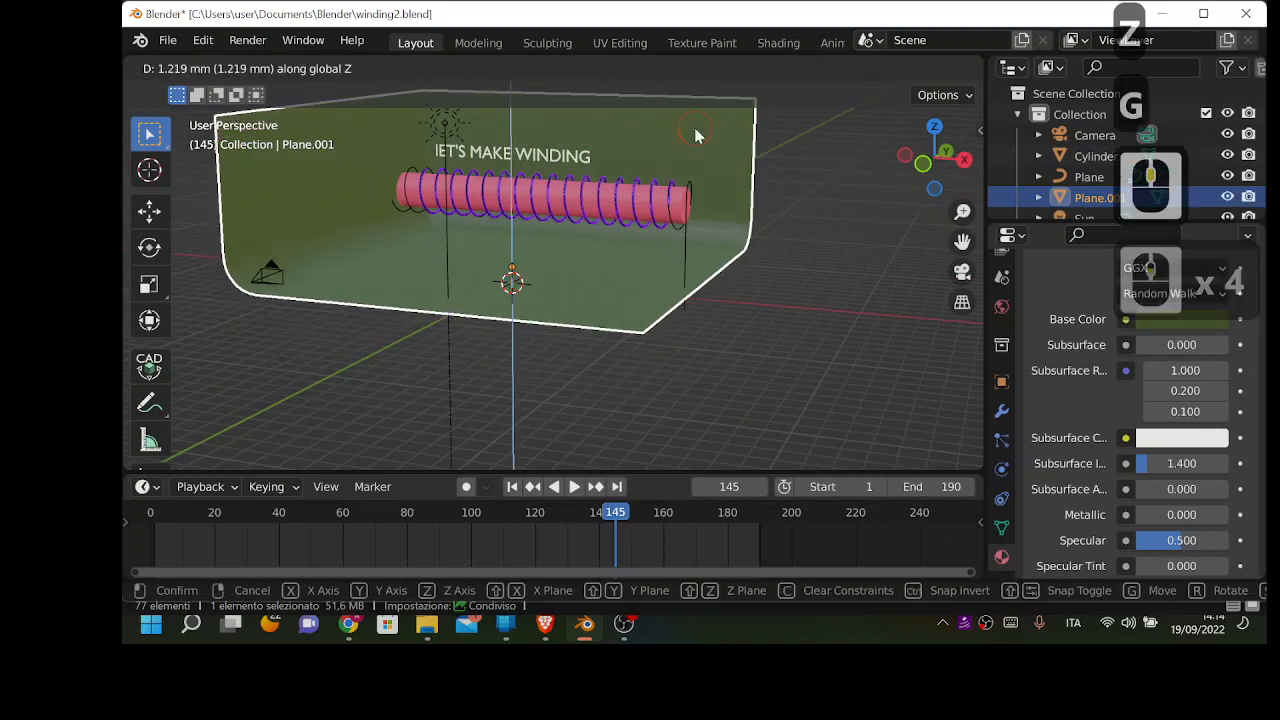
pyautogui.click(695, 130)
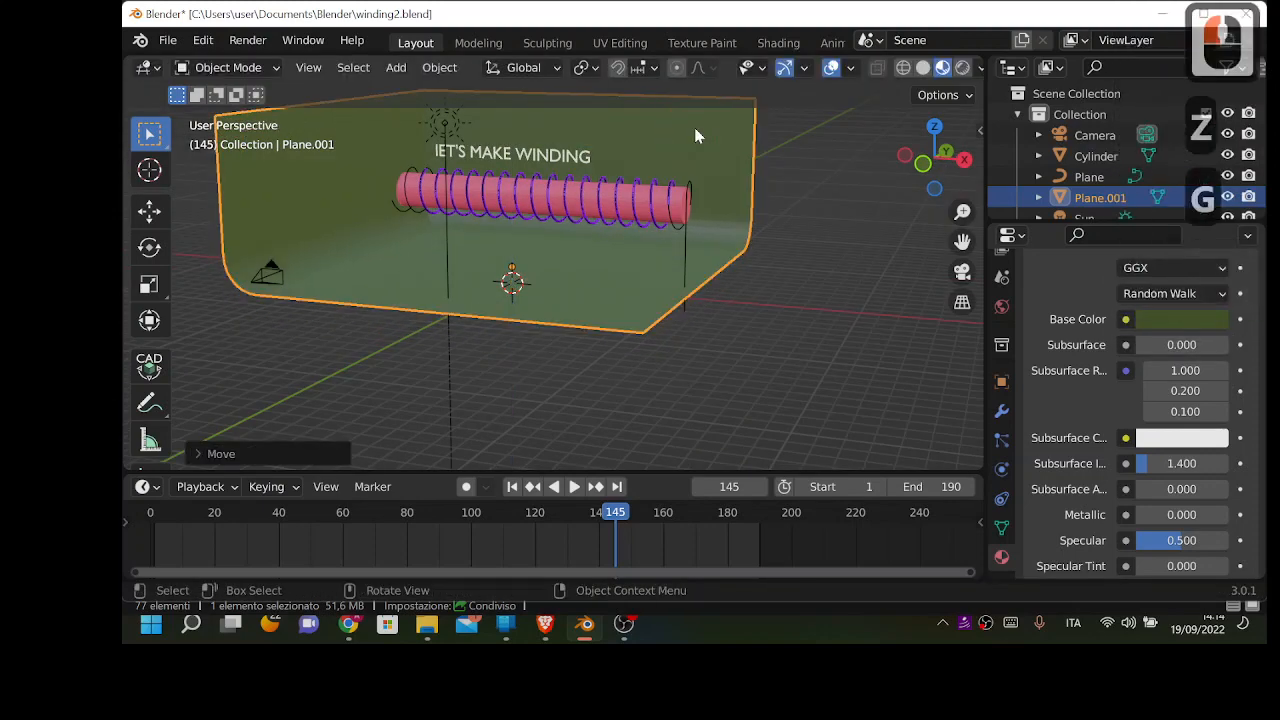